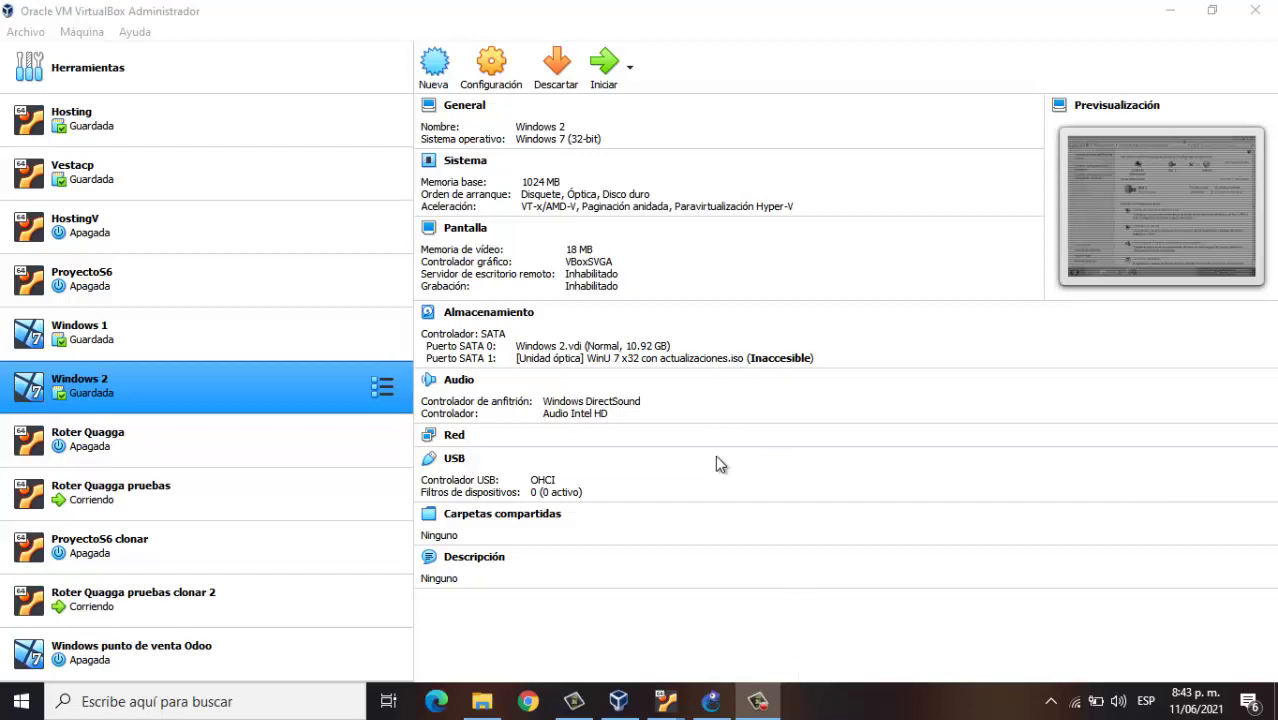
Check the Windows 2 VM details, then bring the GNS3 project window in front of VirtualBox Manager
left_click(711, 703)
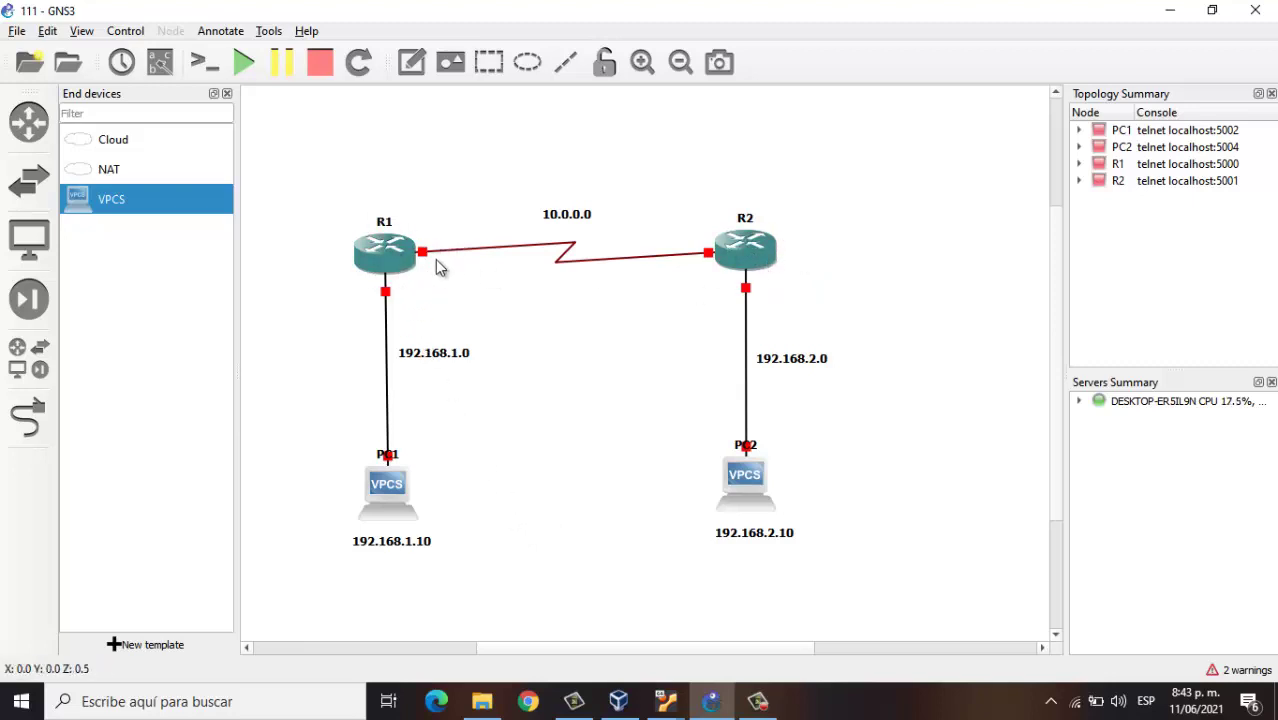
Inspect the R1–R2 routers' 10.0.0.0, 192.168.1.0 and 192.168.2.0 networks, then minimize GNS3
mouse_move(731, 257)
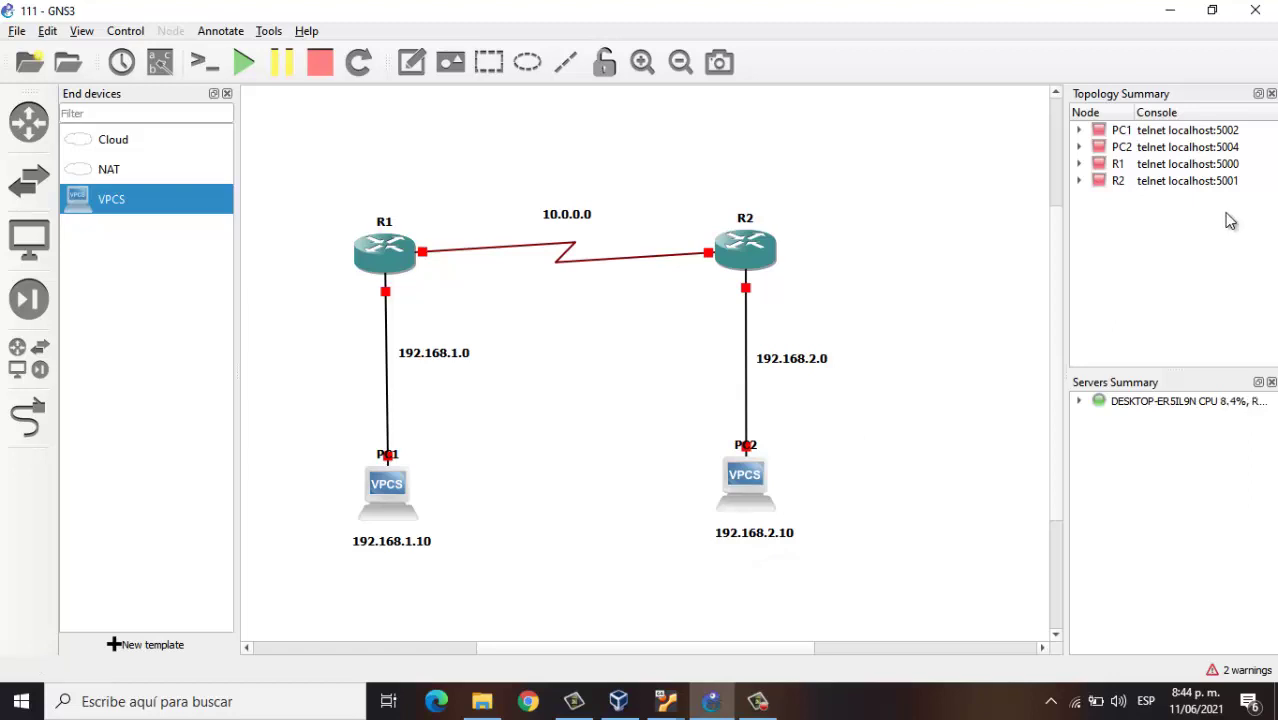
left_click(1170, 13)
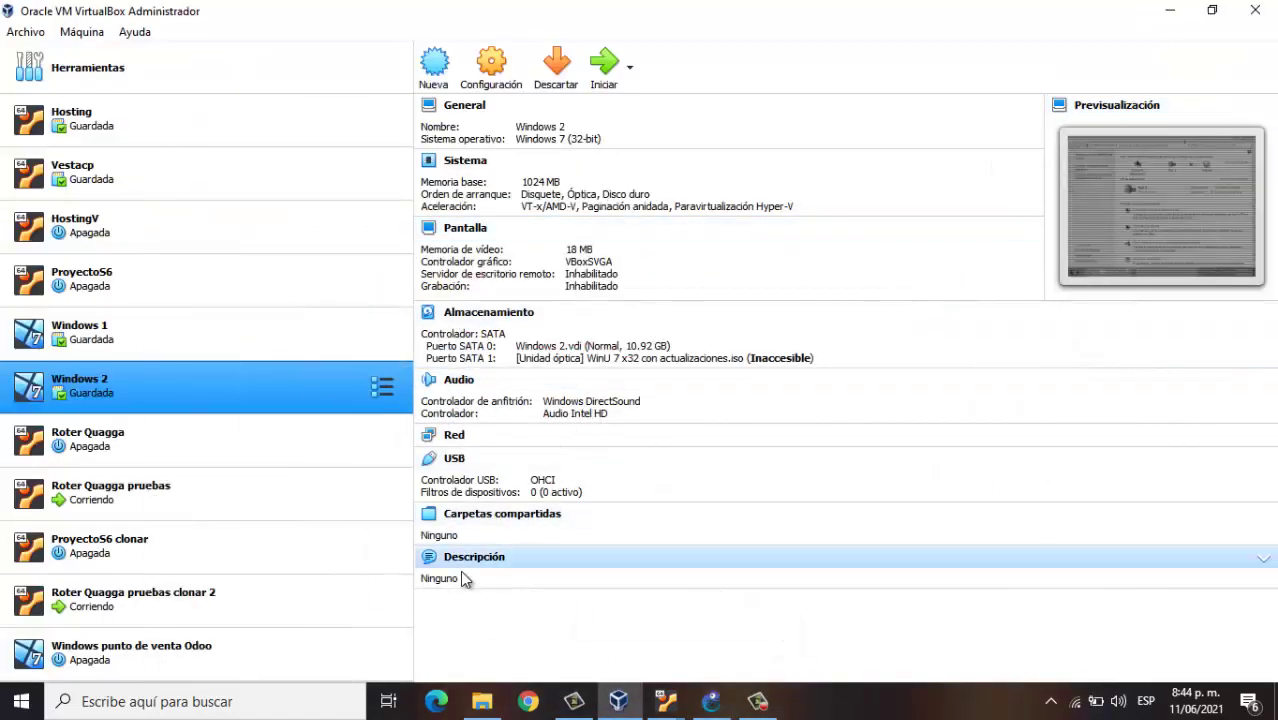
Bring up both Roter Quagga consoles showing their 10.0.0.x and 192.168.x.100 interfaces
mouse_move(667, 701)
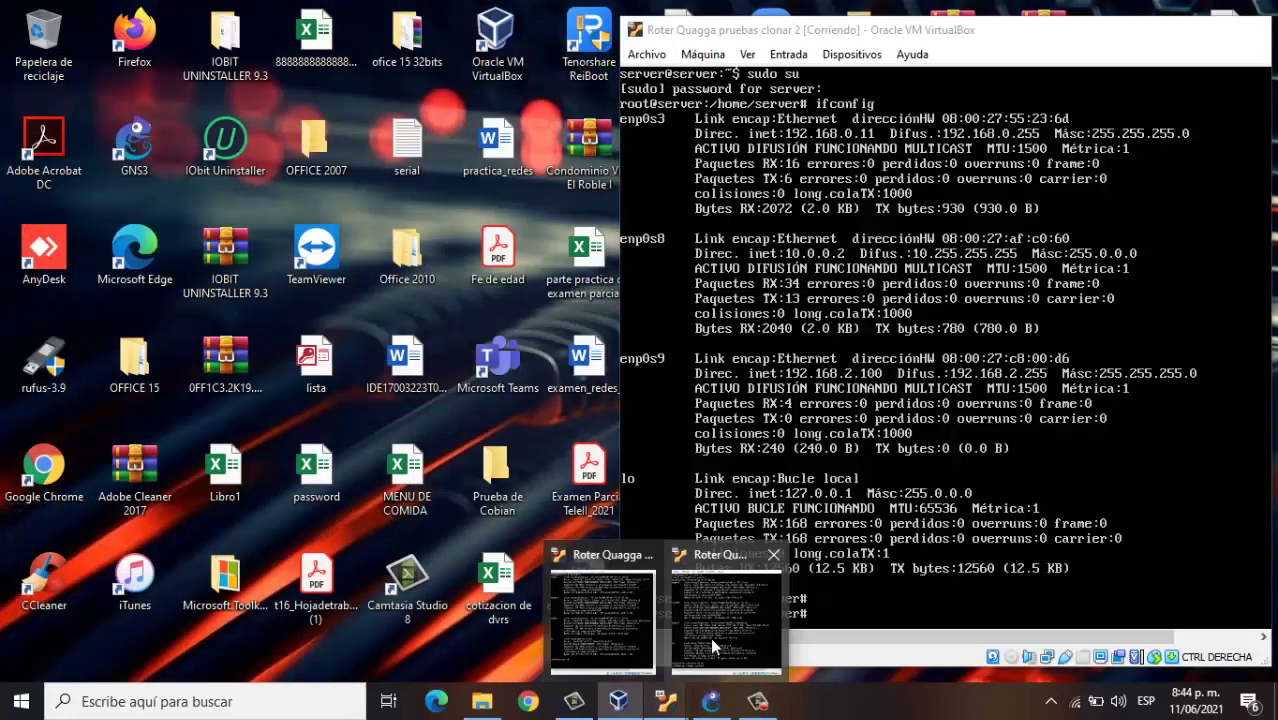
left_click(710, 637)
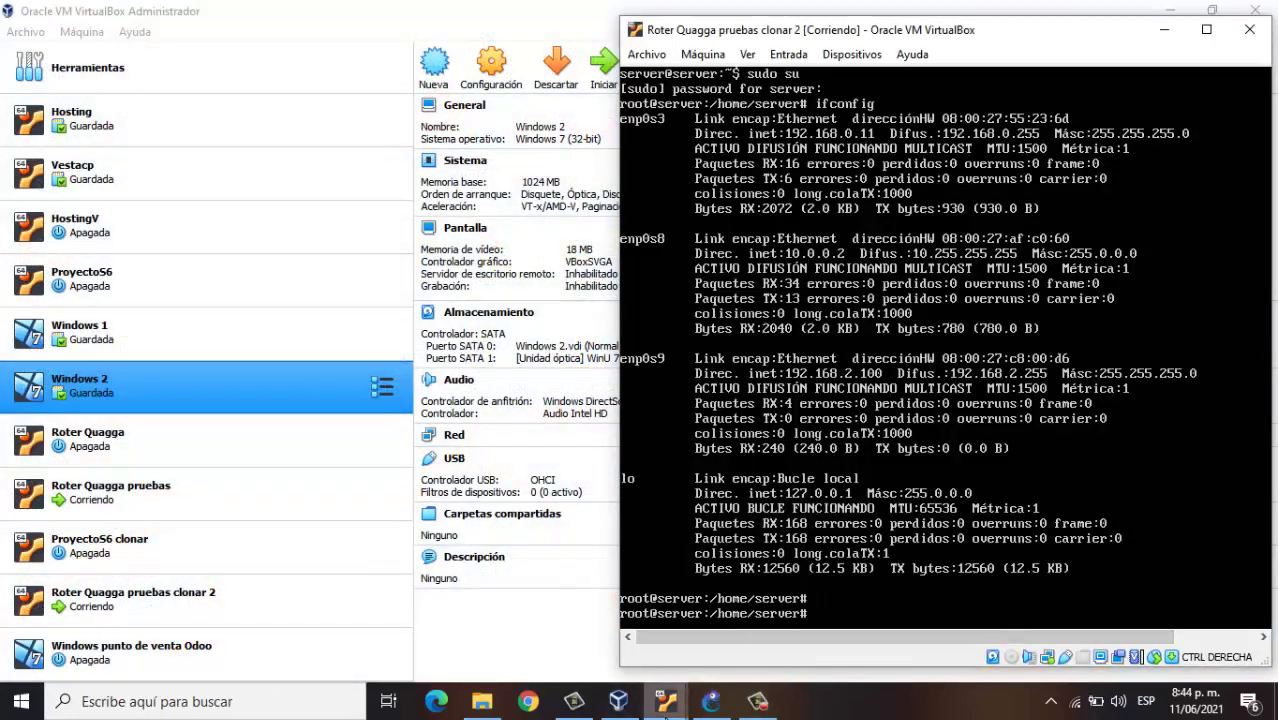
mouse_move(665, 710)
left_click(628, 652)
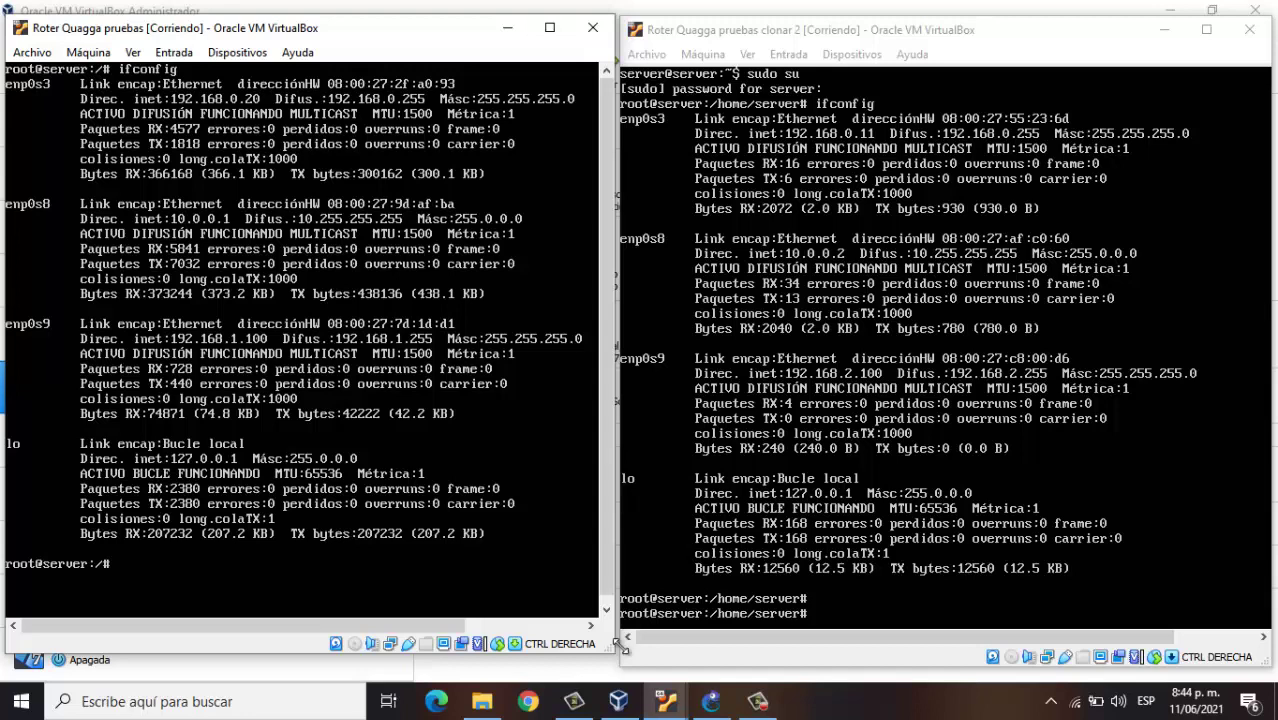
Launch PuTTY from the Start menu search
left_click(15, 707)
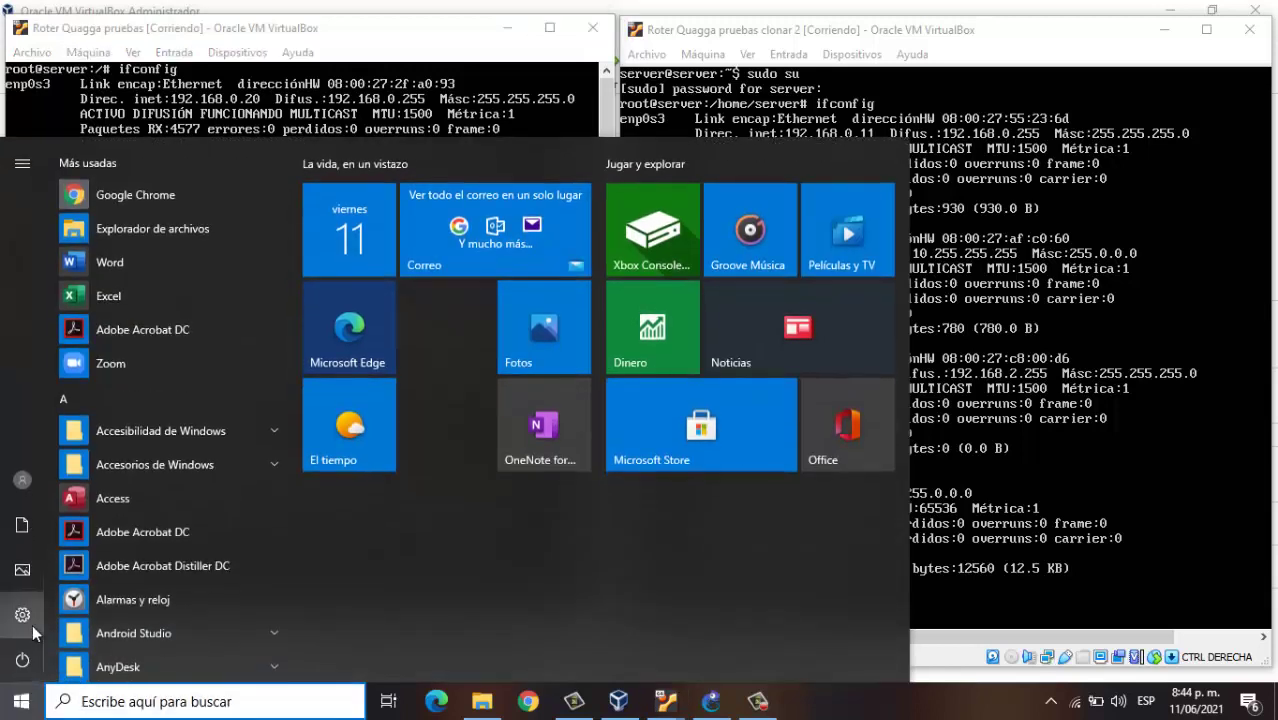
mouse_move(3, 528)
type("pu")
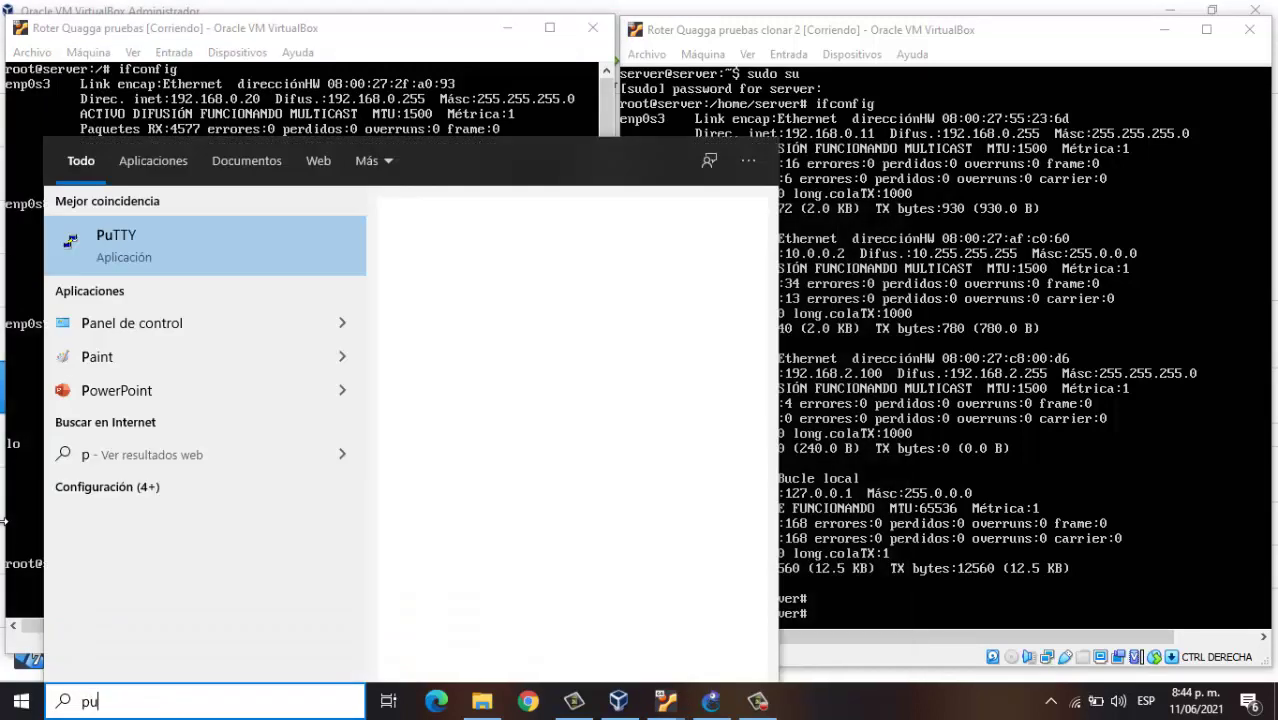
left_click(188, 236)
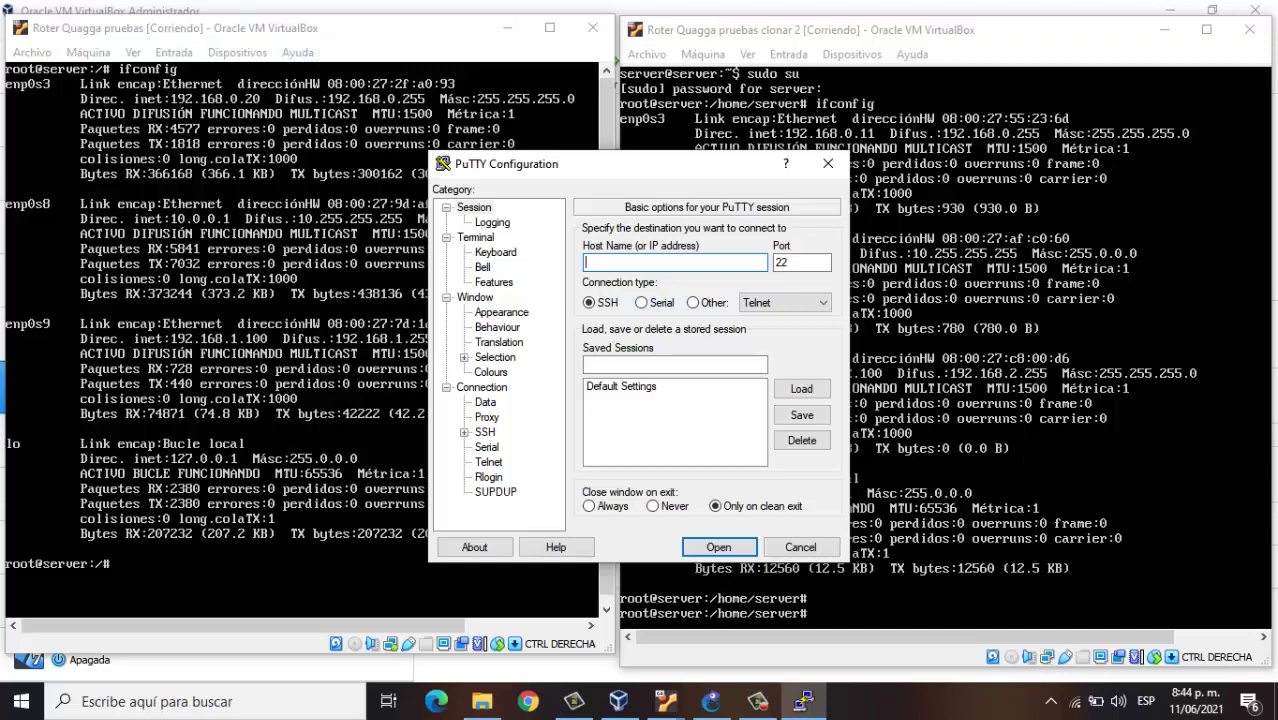
SSH into 192.168.0.20, log in to its Ubuntu shell, and minimize the session
type("192")
type(".168.0.20")
left_click(742, 548)
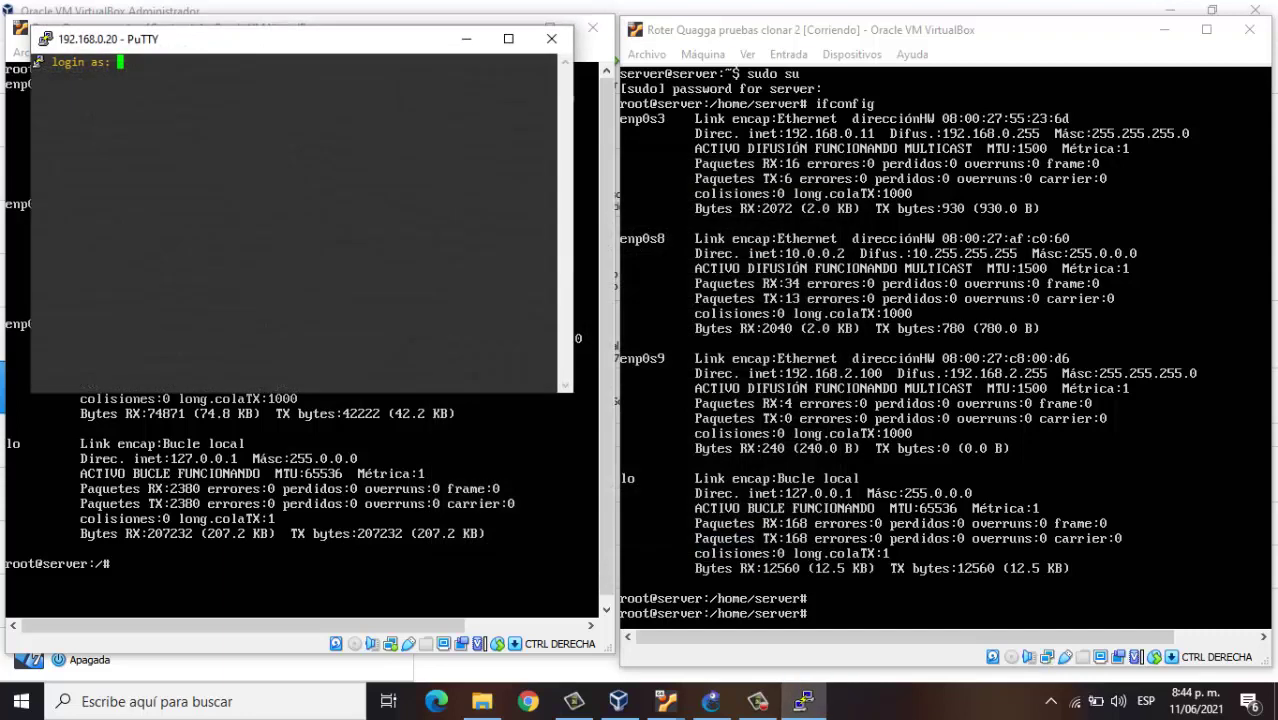
type("server")
key("Return")
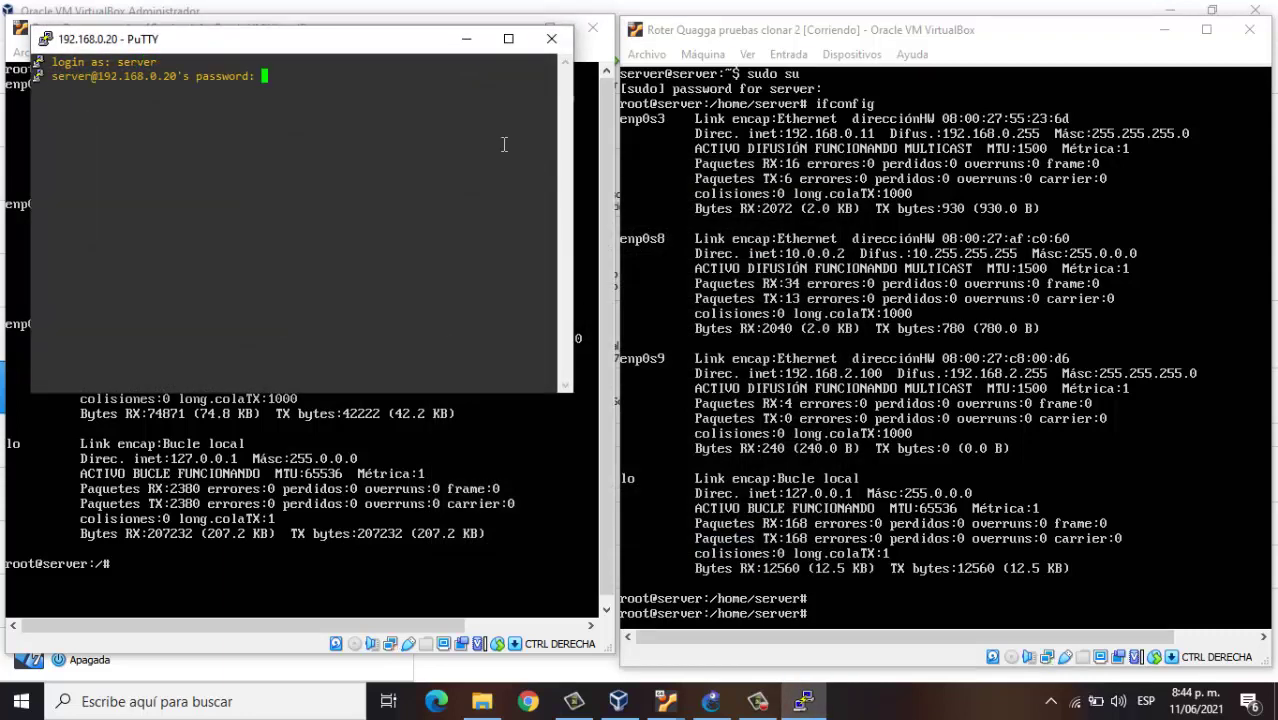
key("Return")
left_click(466, 38)
Launch a second PuTTY instance from the Start menu search
left_click(22, 707)
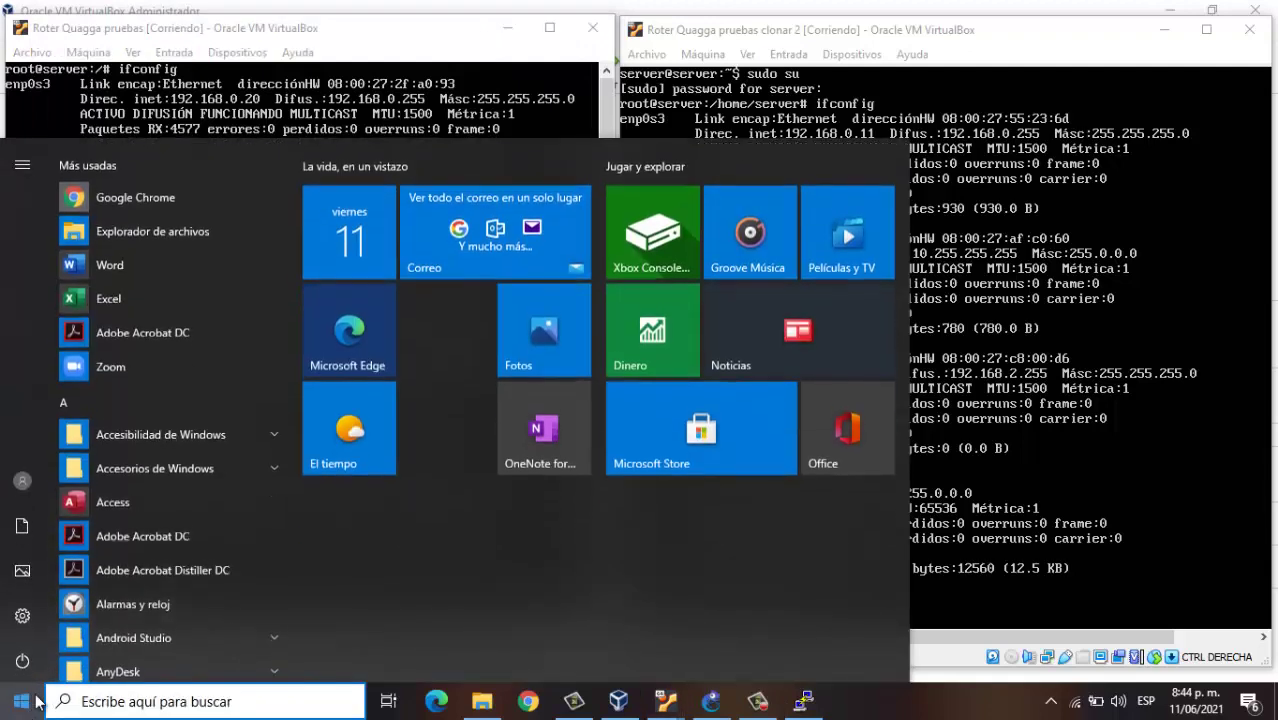
type("pat")
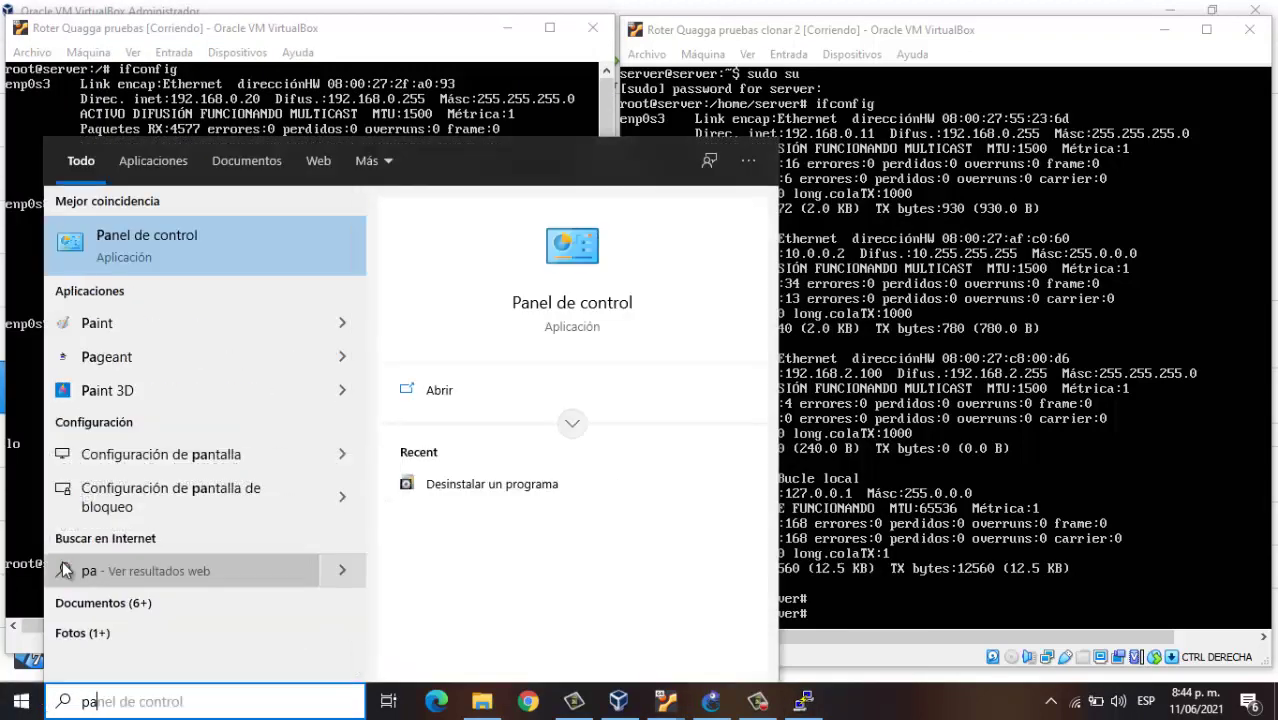
key("BackSpace")
type("u")
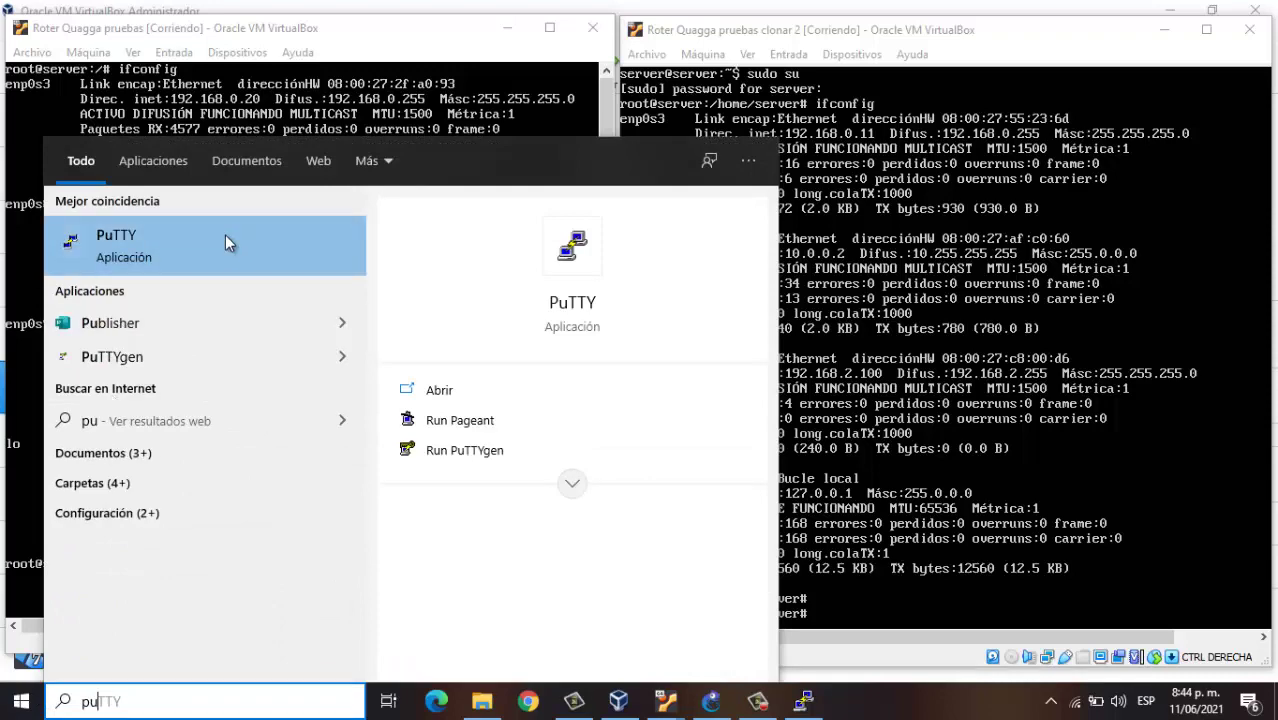
left_click(225, 240)
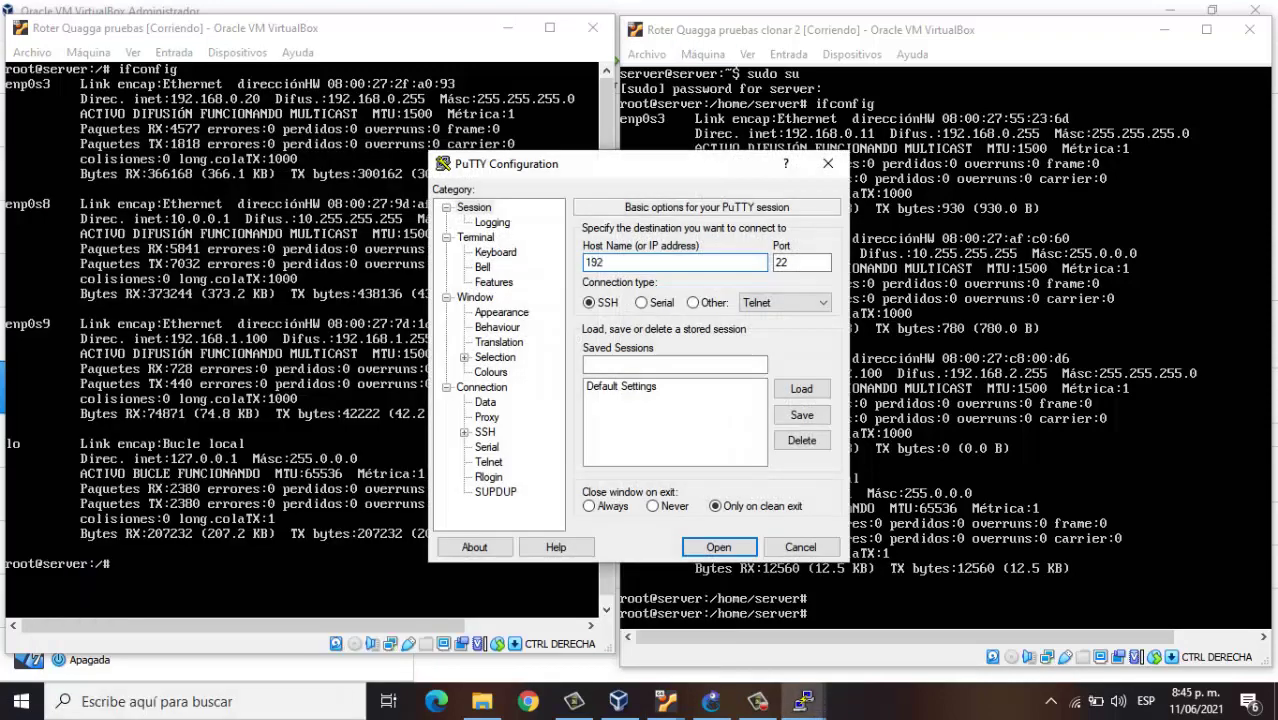
SSH into 192.168.0.11, log in, and place the session over the second router's console
type("192.168.0.11")
left_click(719, 547)
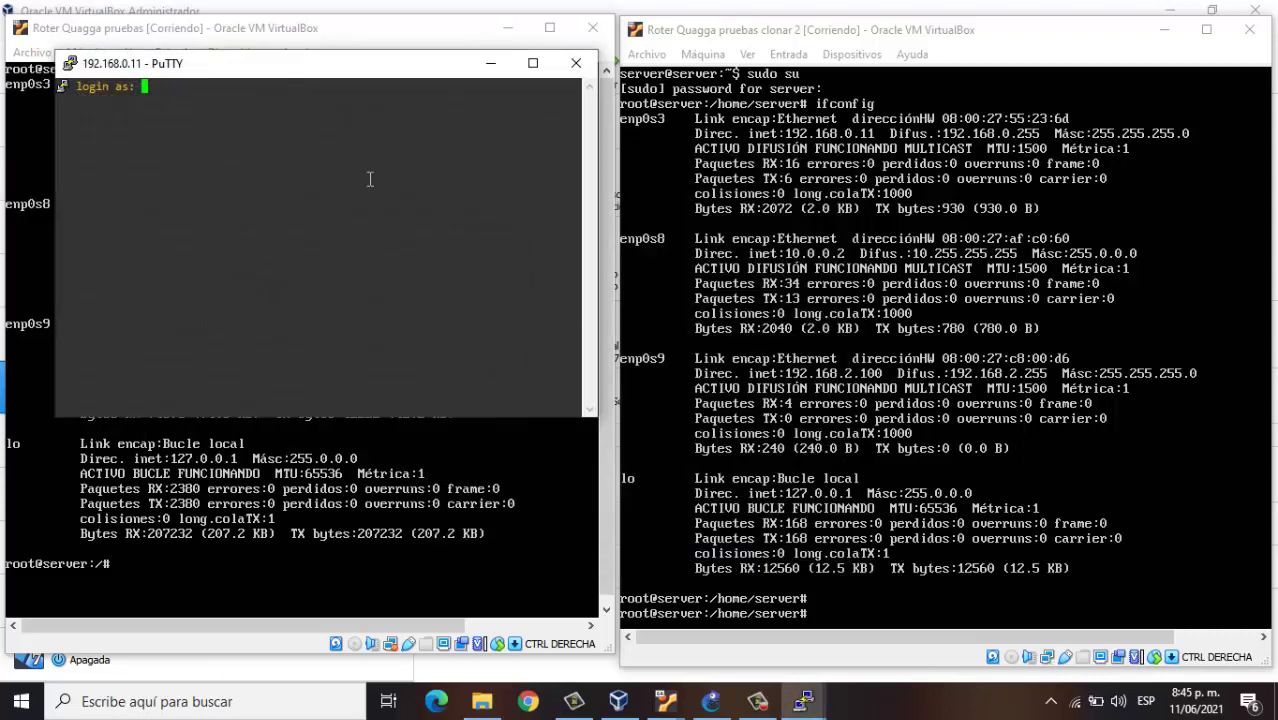
type("server")
key("Return")
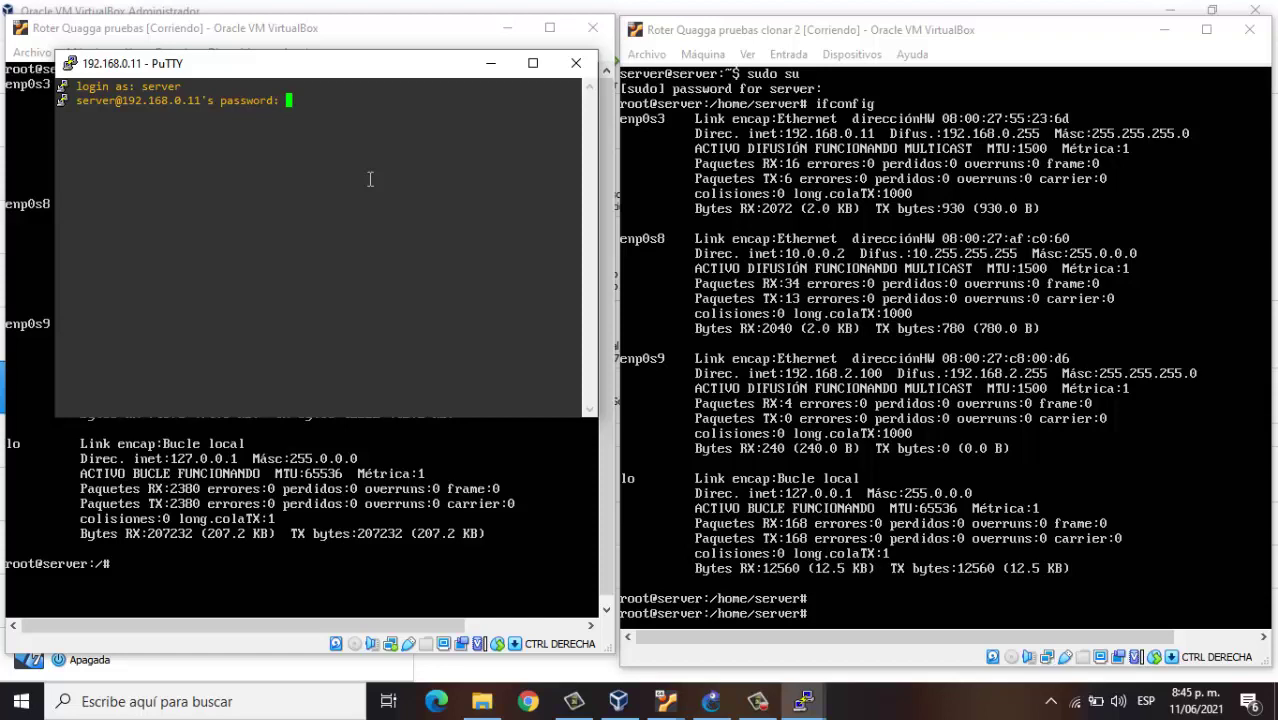
key("Return")
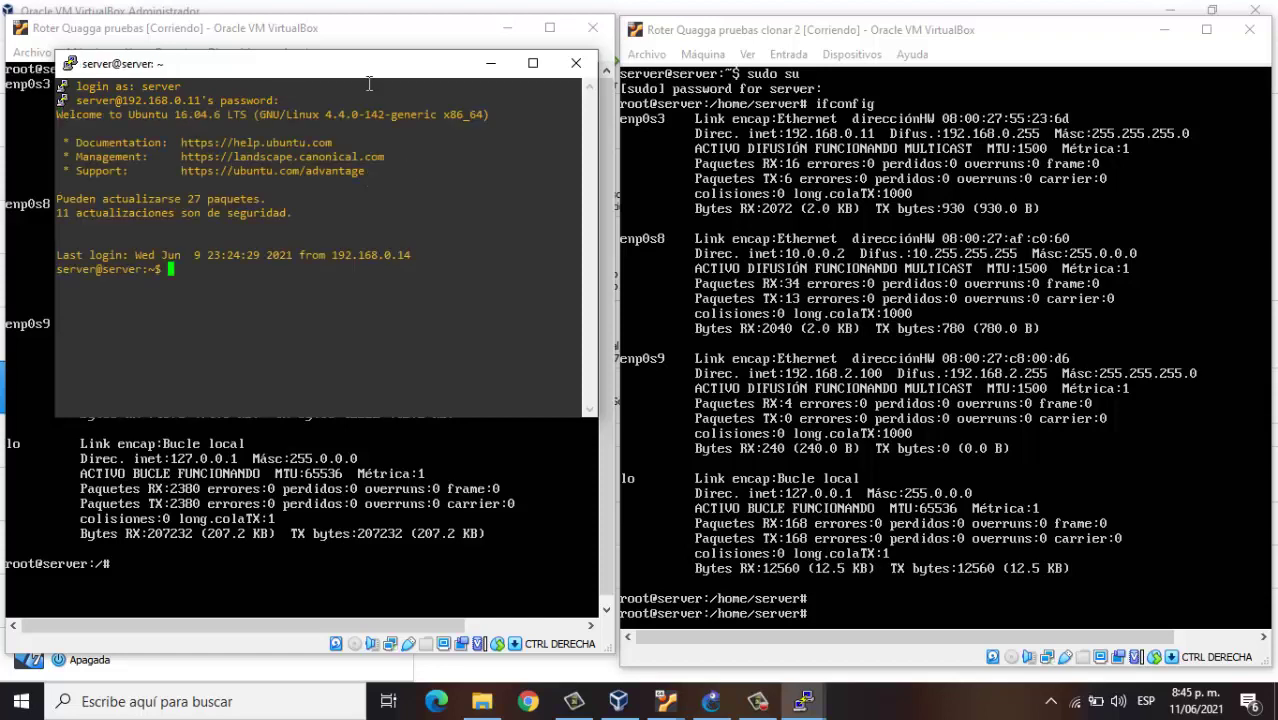
left_click_drag(365, 68, 957, 157)
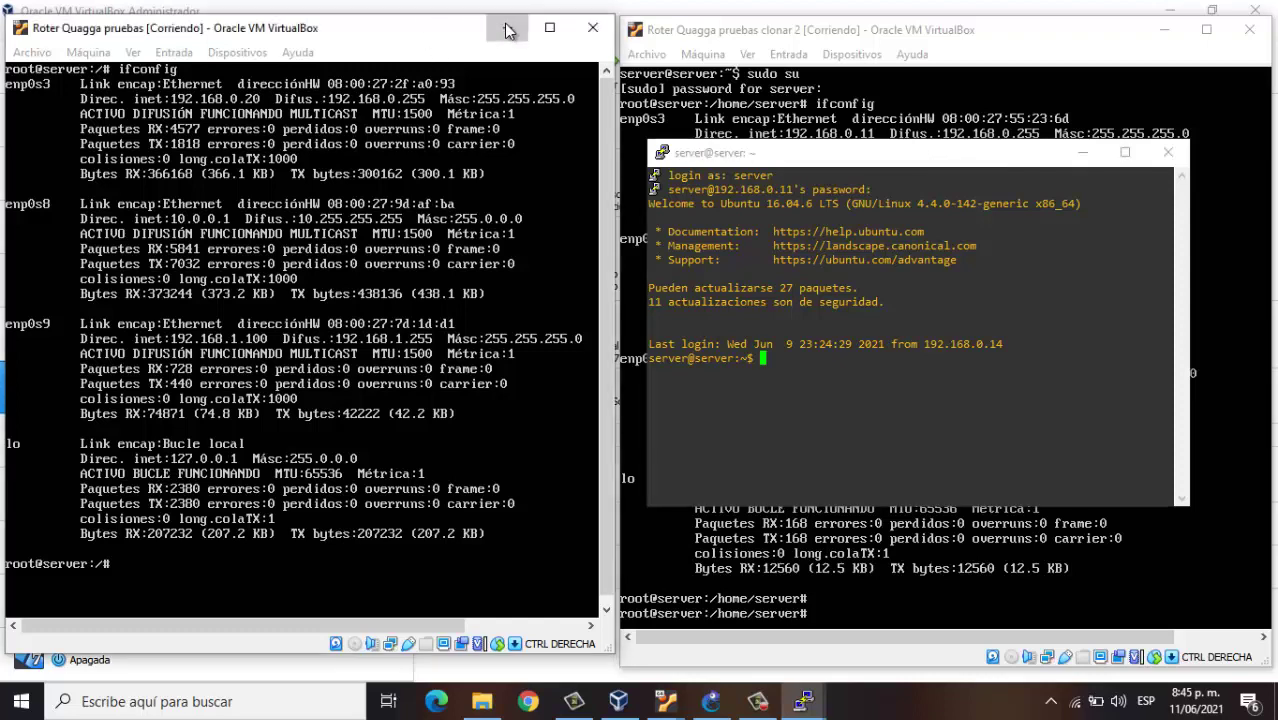
left_click(549, 27)
Minimize the router console and SSH windows, and return GNS3 project 111 to the front
left_click(1165, 30)
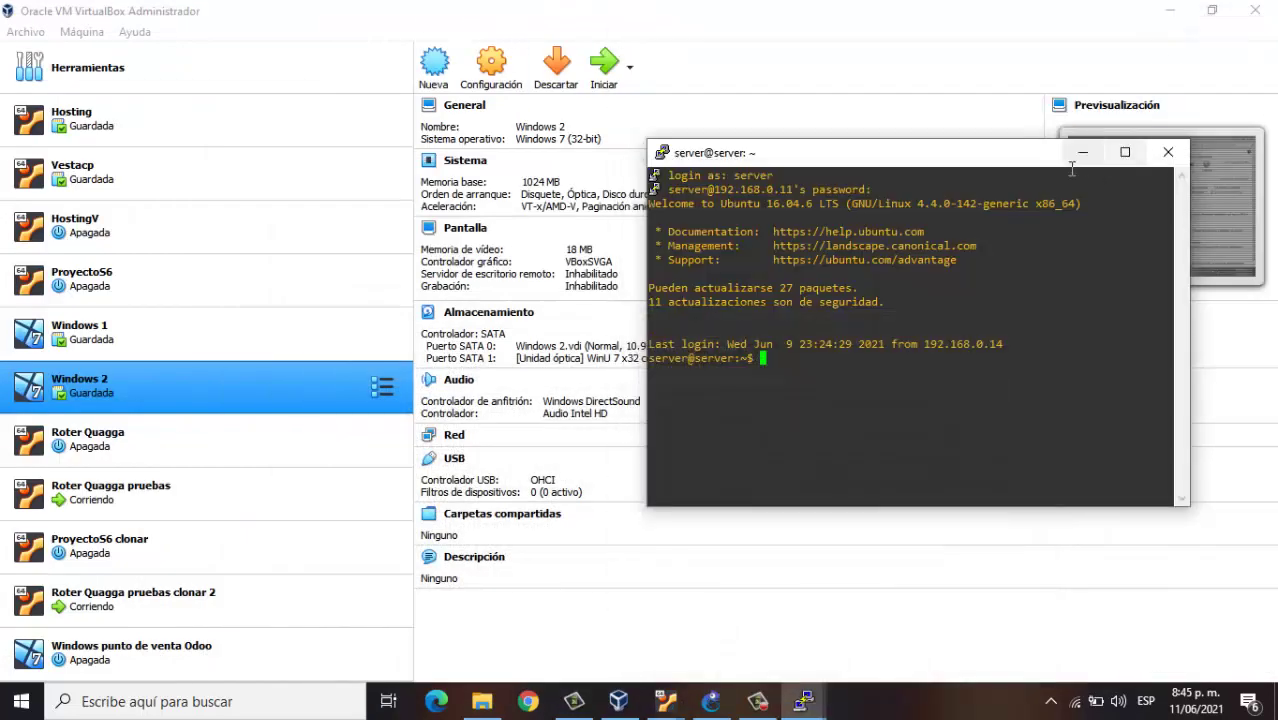
left_click(1082, 153)
left_click(852, 440)
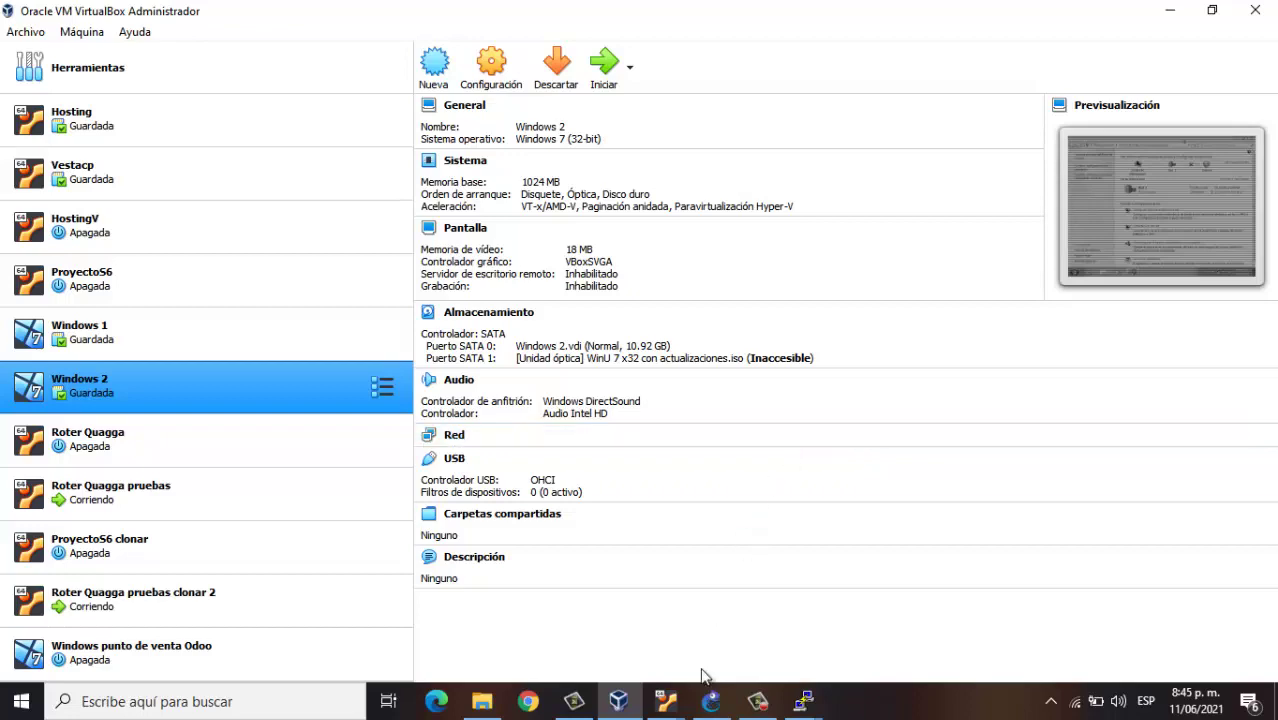
left_click(711, 701)
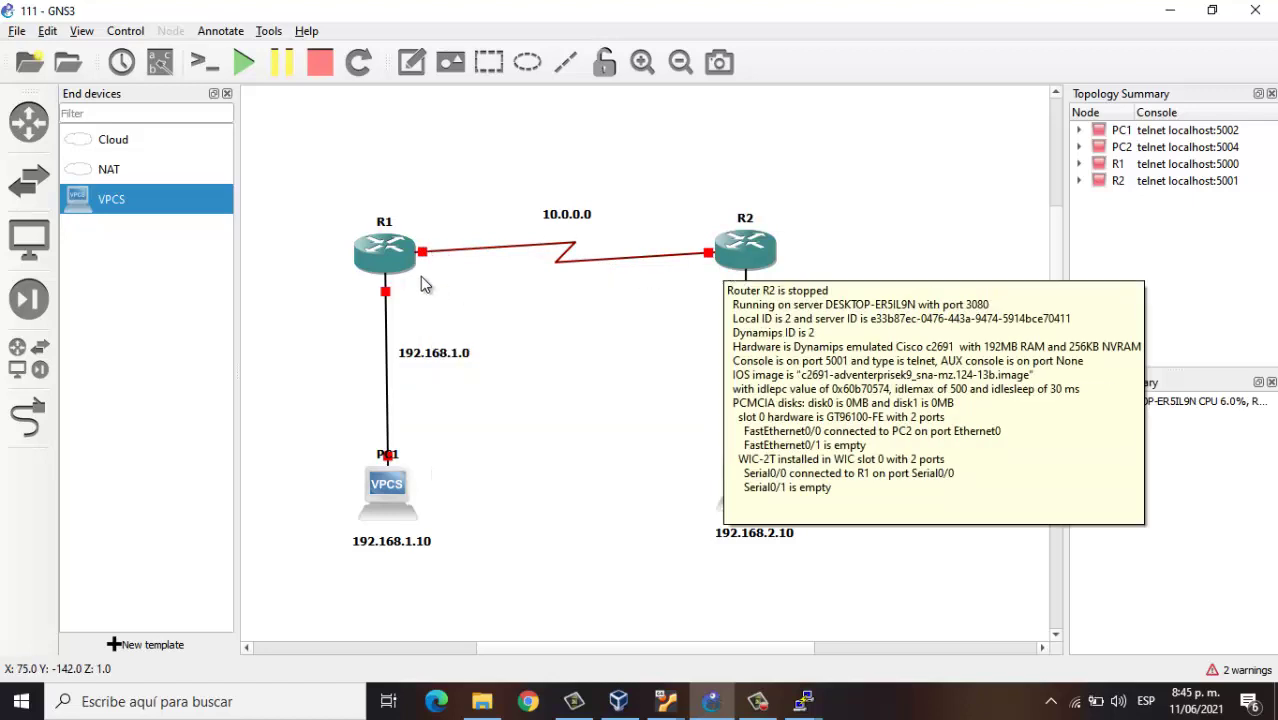
mouse_move(375, 488)
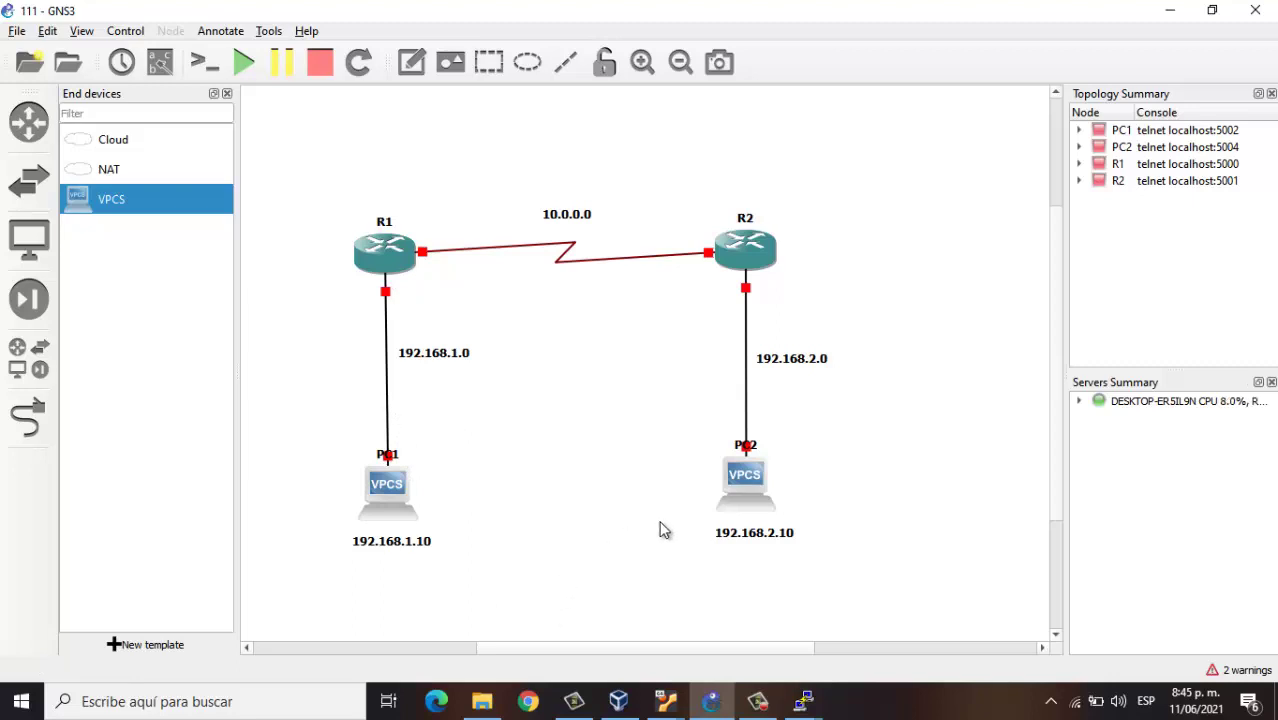
Check Archivo > Administrador de operaciones de red shows no active operations, then close it
left_click(619, 705)
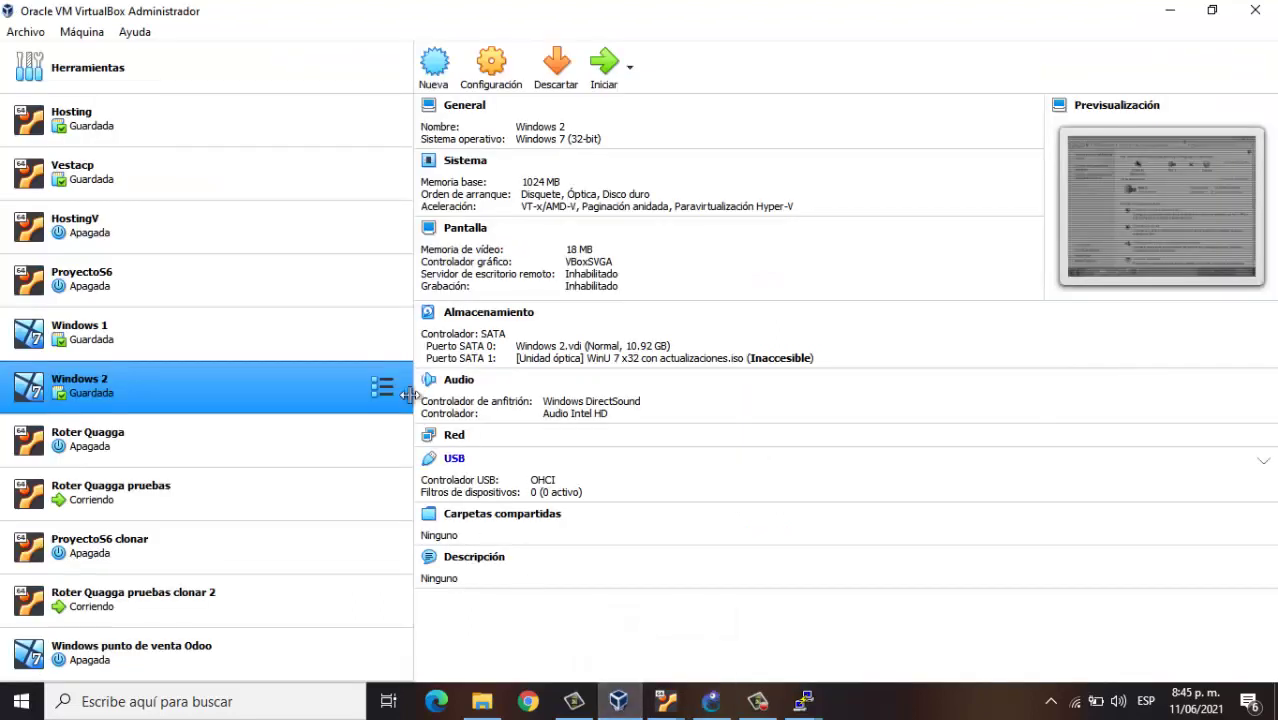
left_click(82, 32)
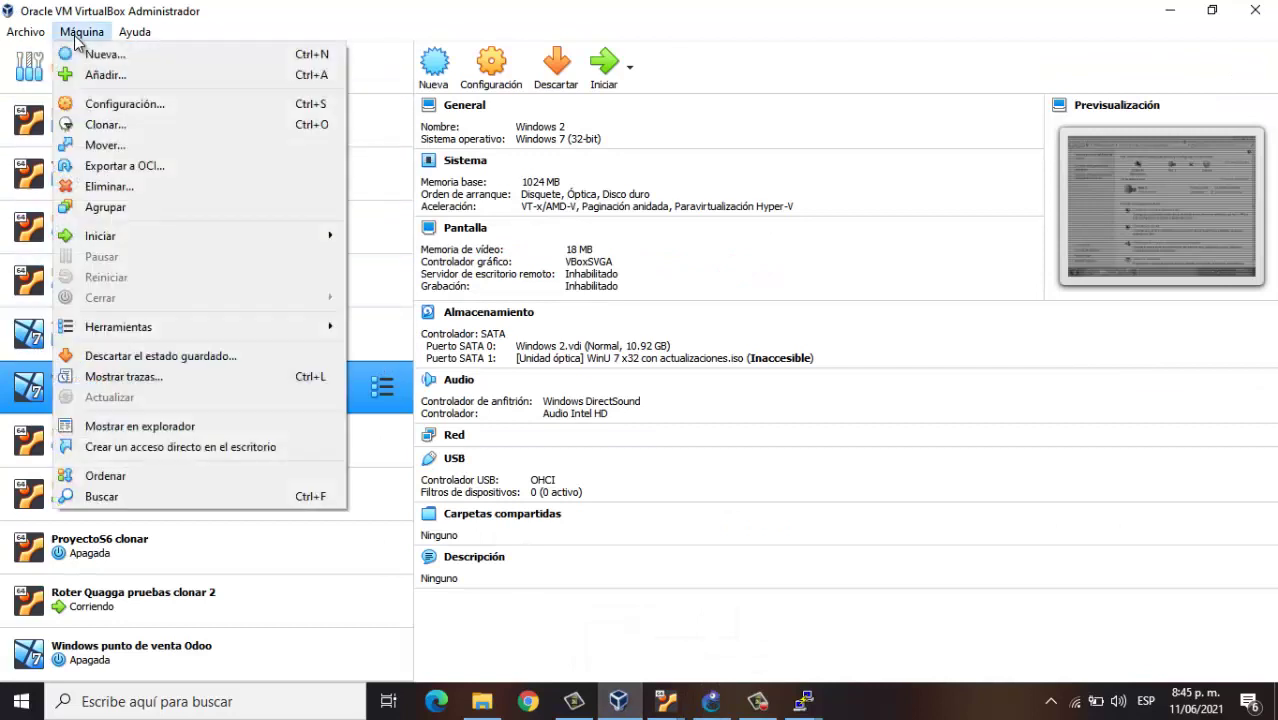
mouse_move(38, 37)
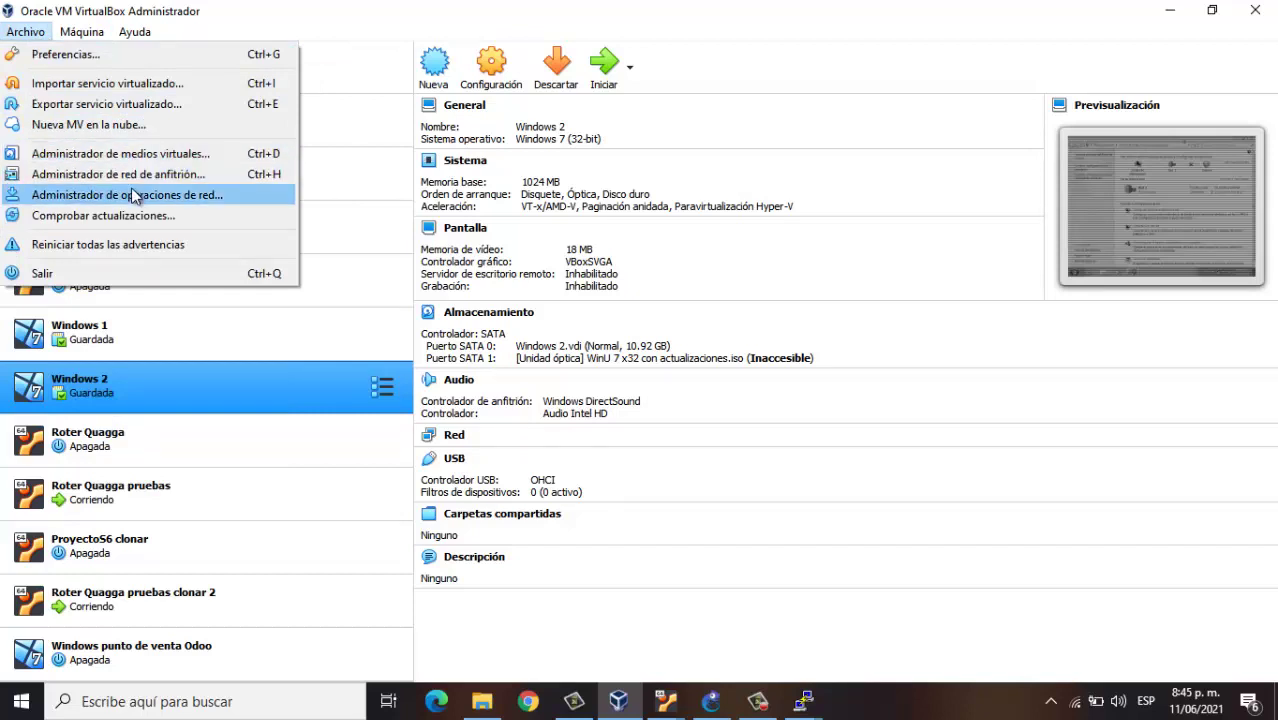
left_click(131, 195)
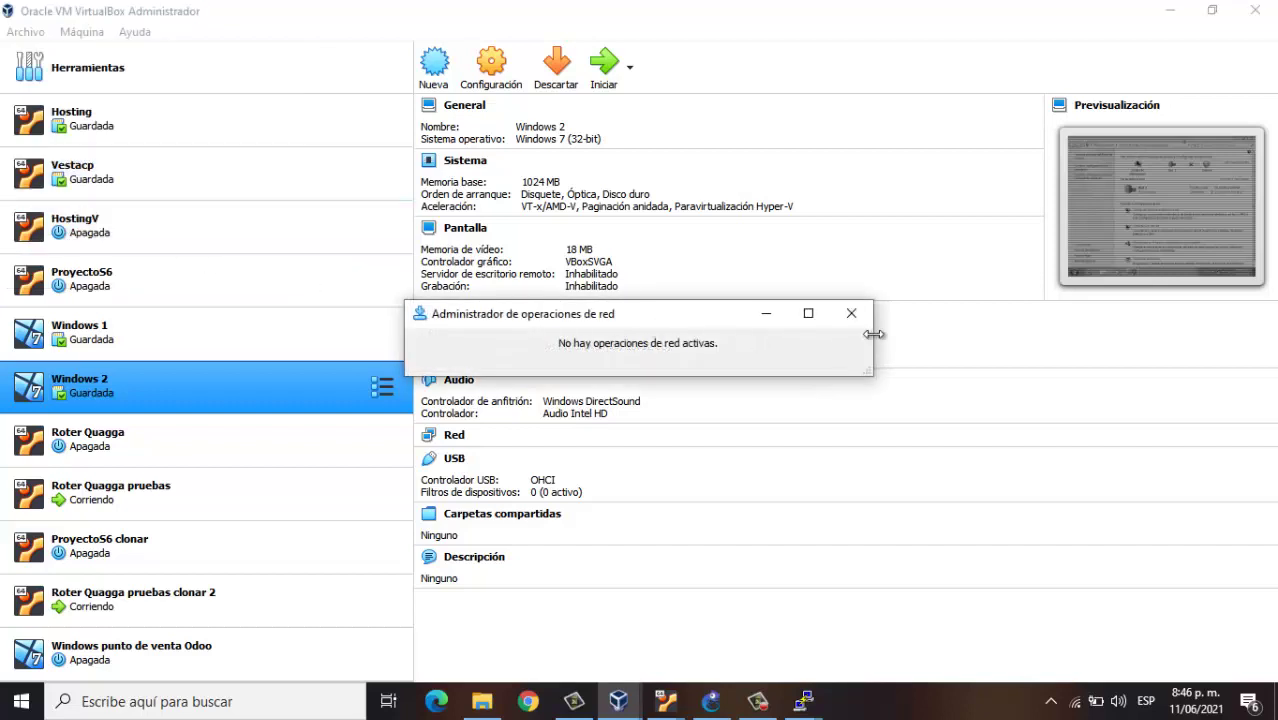
key("Escape")
left_click(79, 35)
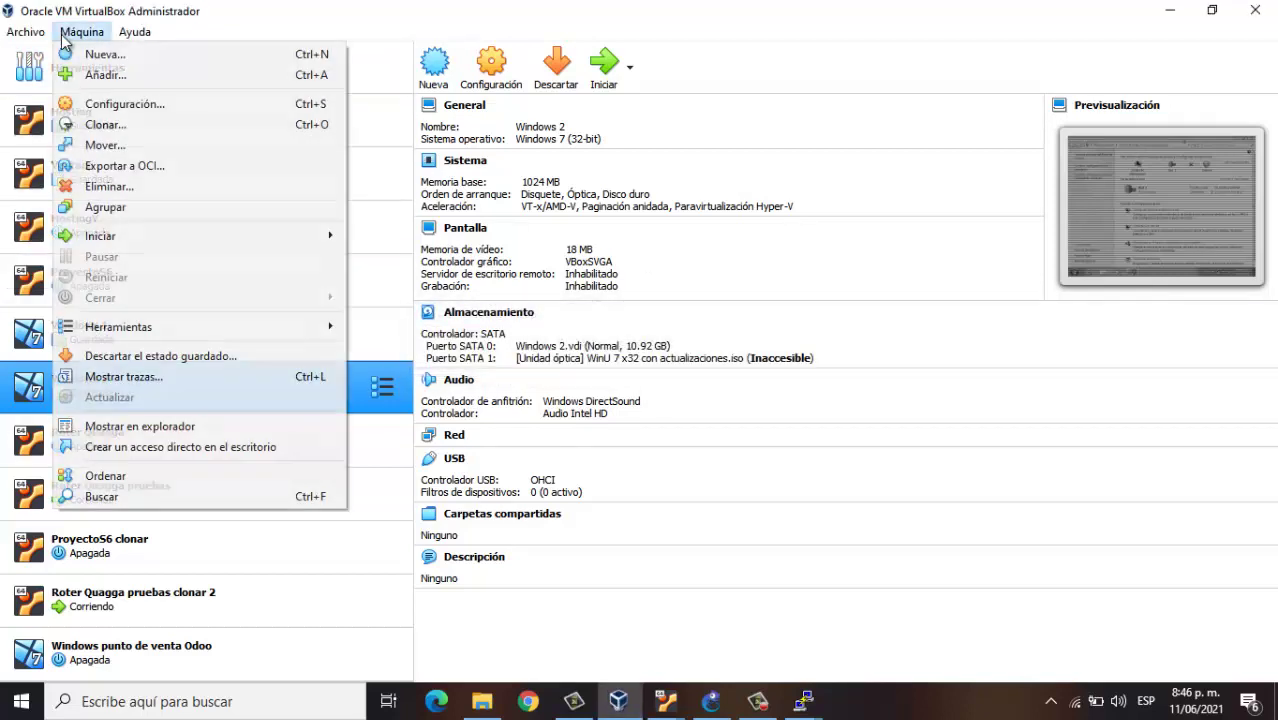
Open Administrador de red de anfitrión, enlarge it, and select Host-Only Ethernet Adapter #2
mouse_move(43, 34)
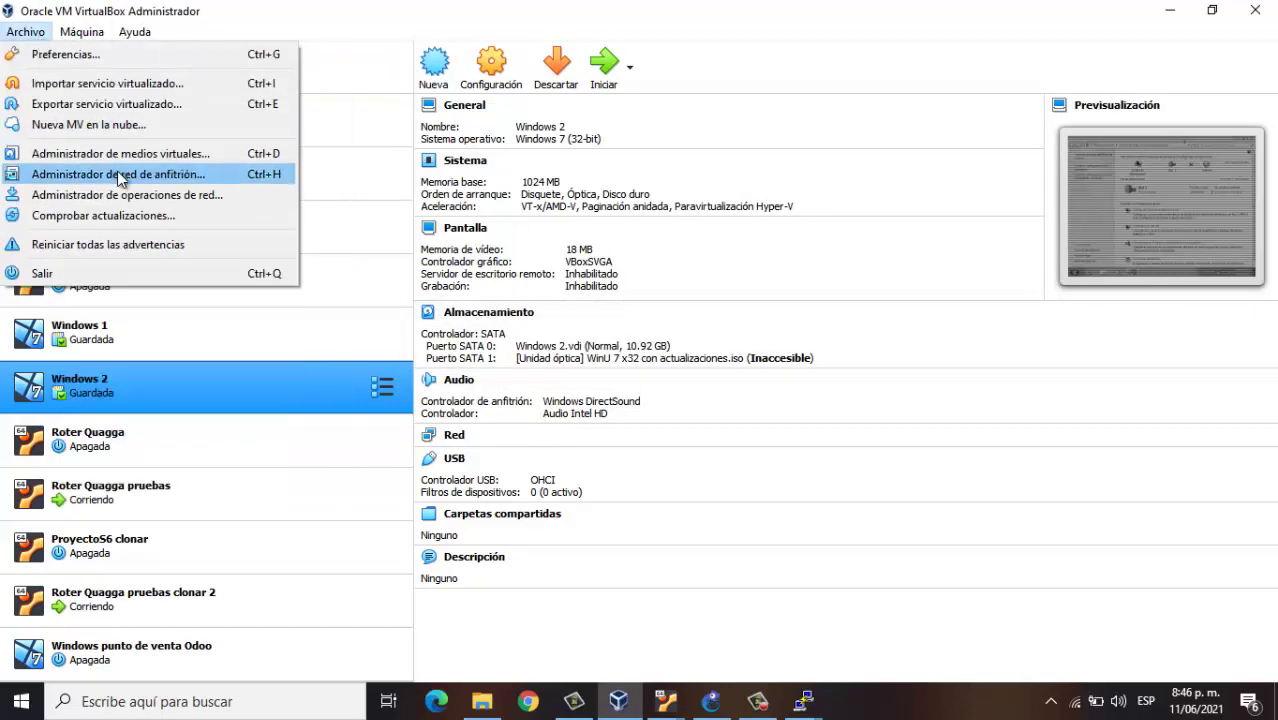
left_click(117, 174)
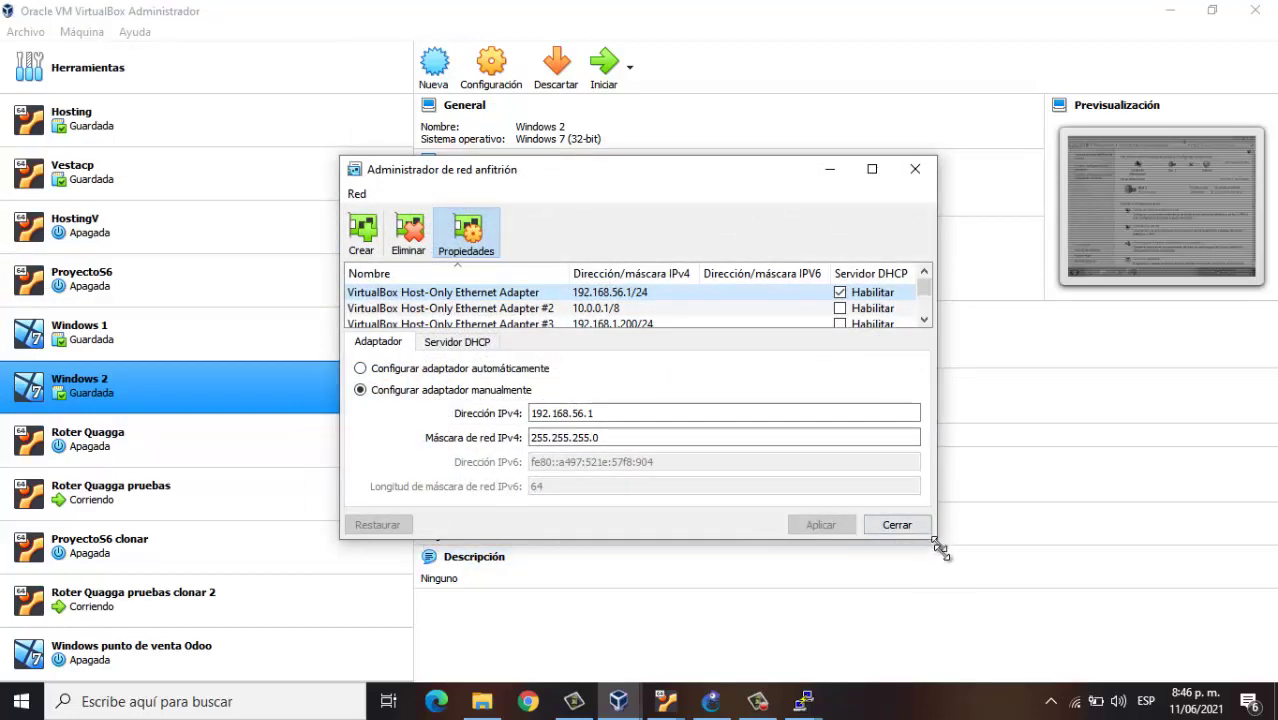
left_click_drag(940, 541, 1012, 643)
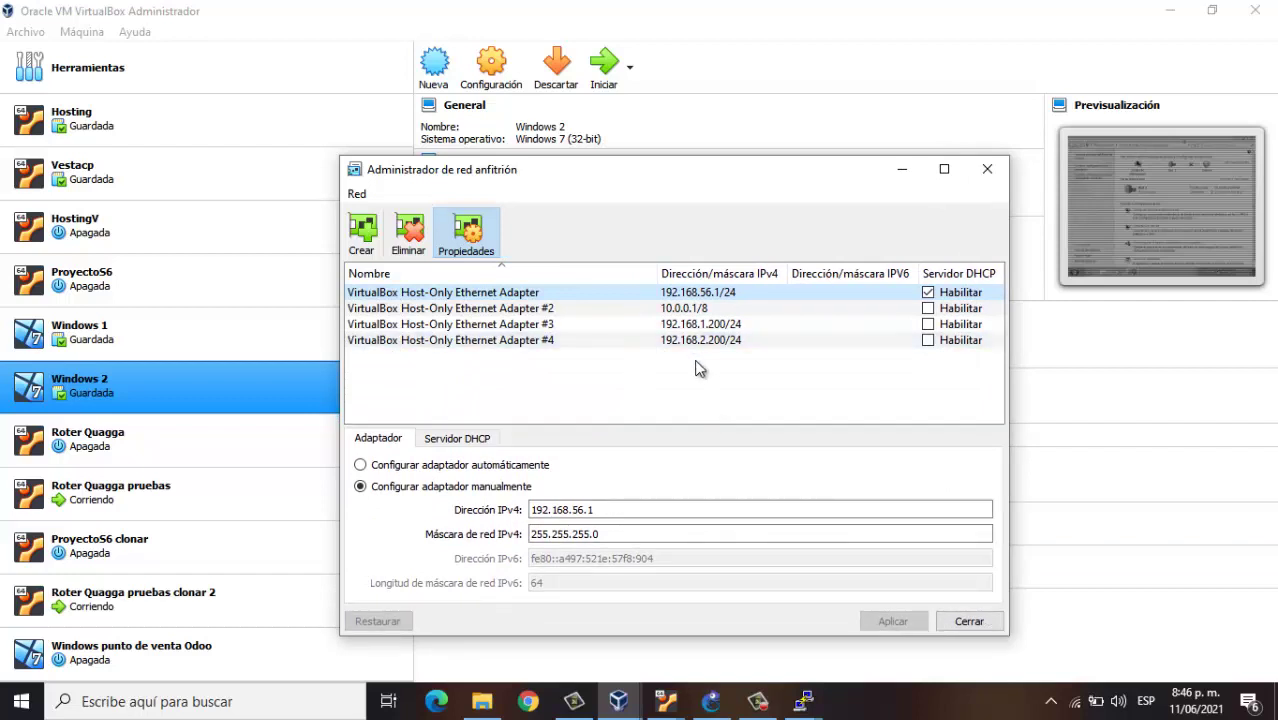
left_click(672, 309)
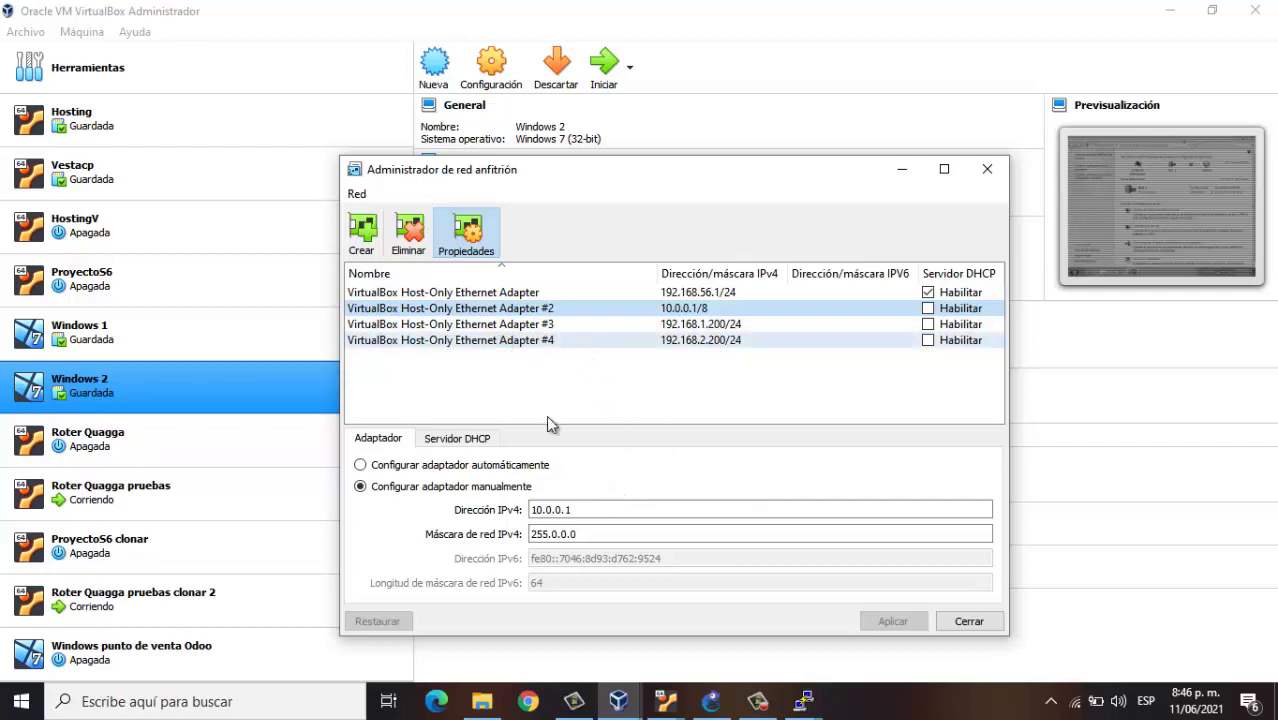
Close the host network manager and bring both PuTTY sessions forward
left_click(965, 625)
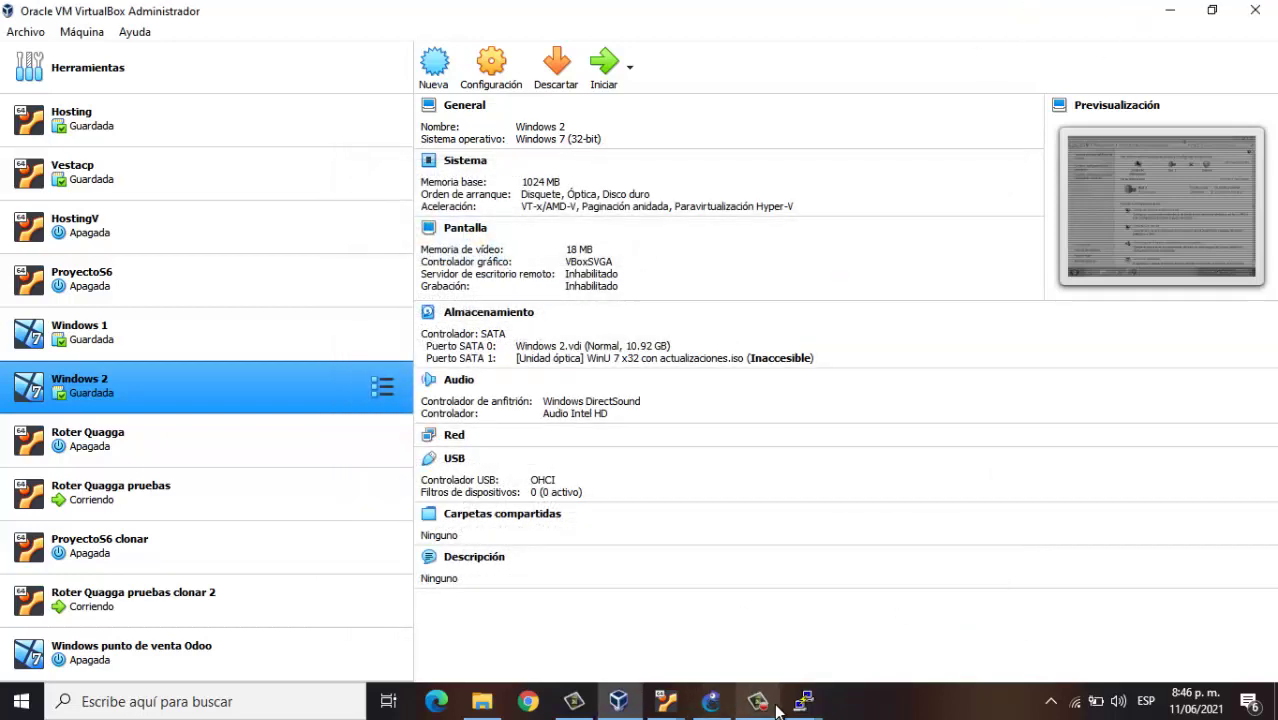
mouse_move(805, 702)
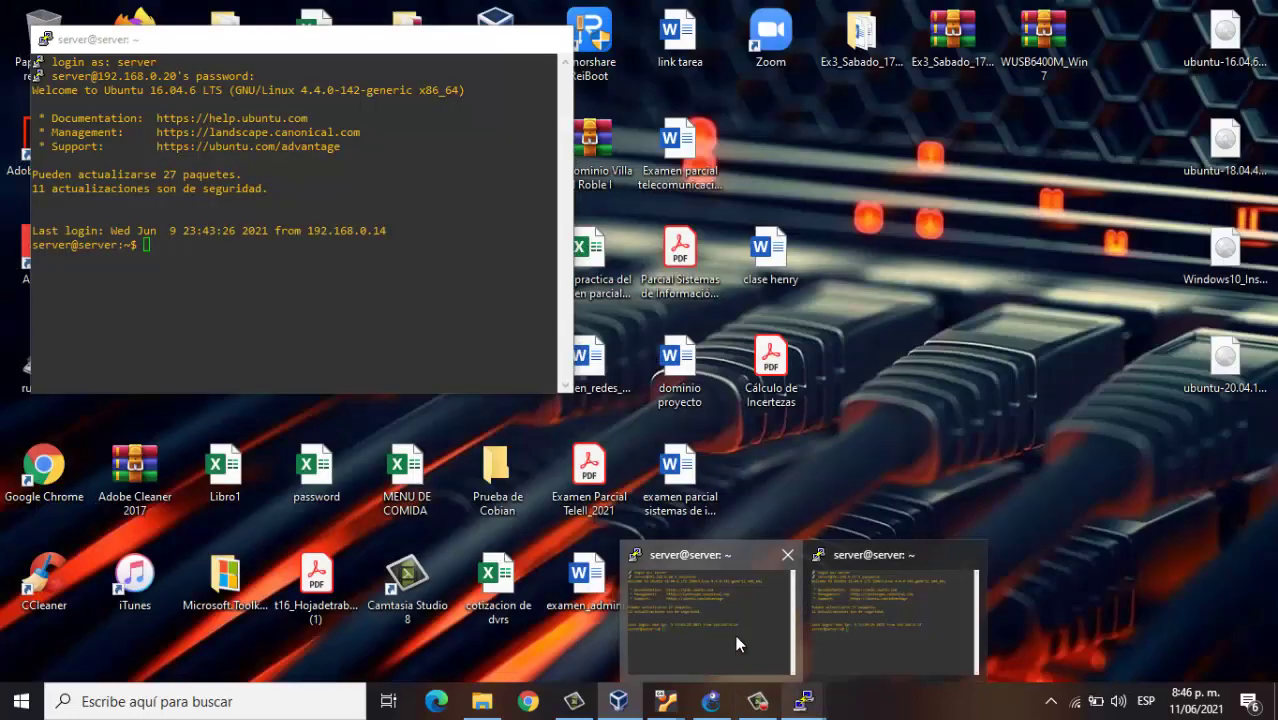
left_click(735, 635)
mouse_move(805, 700)
left_click(850, 645)
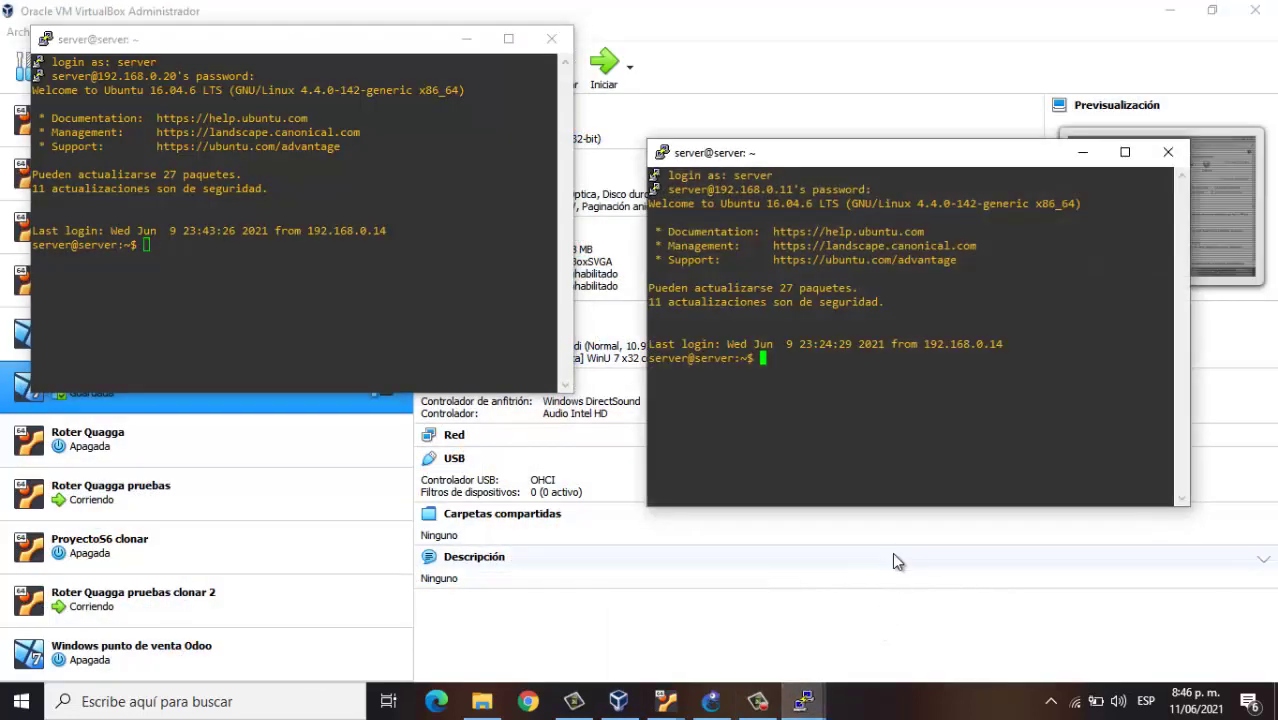
Run ifconfig on 192.168.0.20 and highlight 192.168.0.20, 10.0.0.1 and 192.168.1.100
left_click(323, 287)
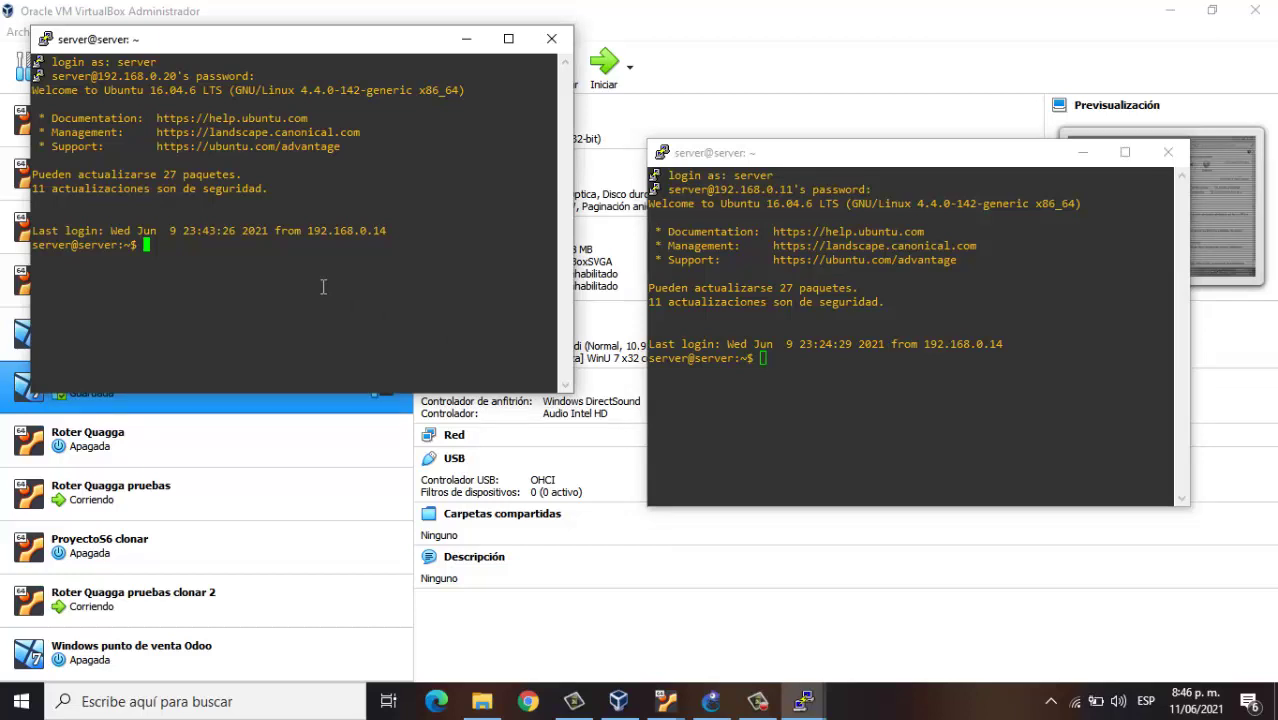
type("ifconfig")
key("Return")
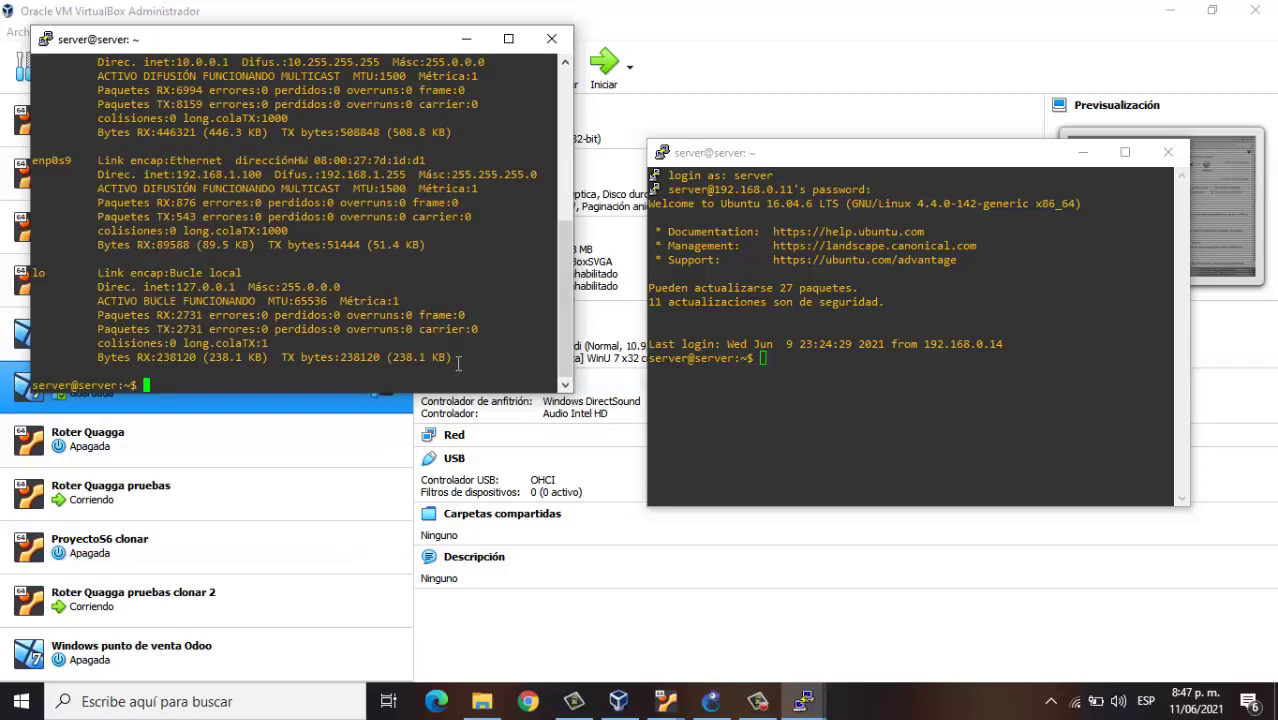
left_click_drag(566, 388, 606, 576)
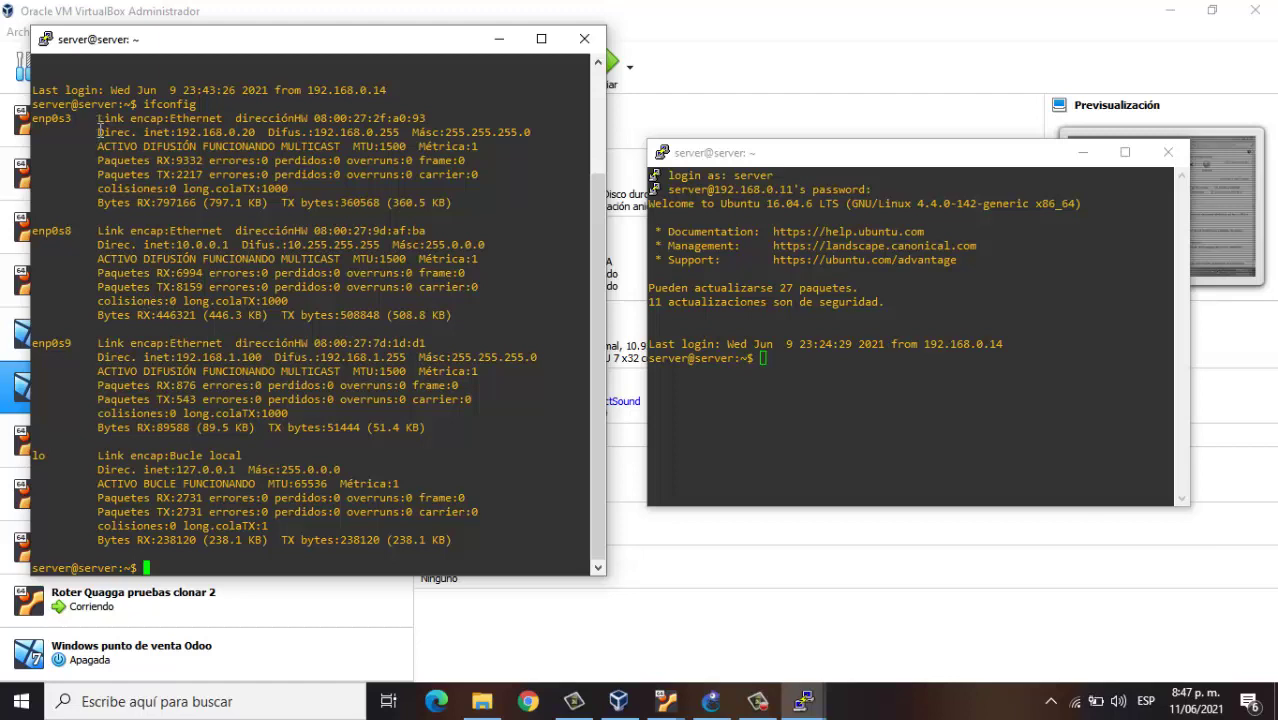
left_click_drag(99, 132, 257, 132)
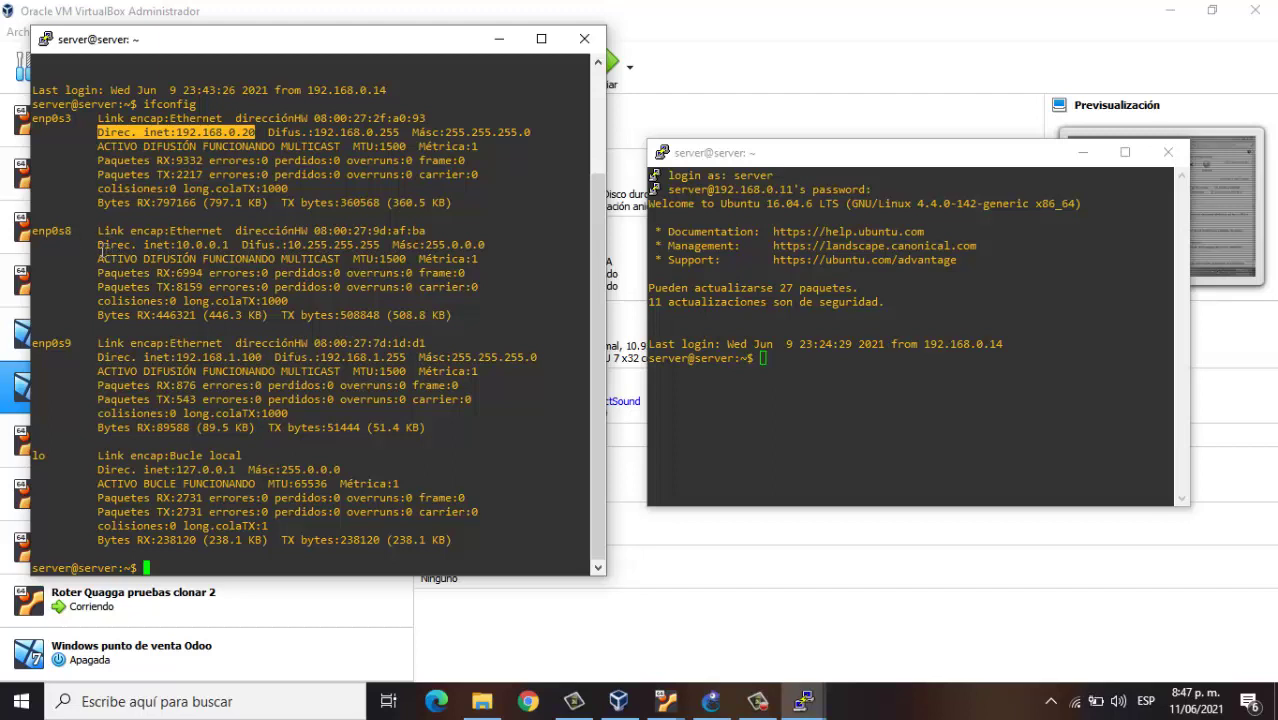
left_click_drag(145, 246, 232, 245)
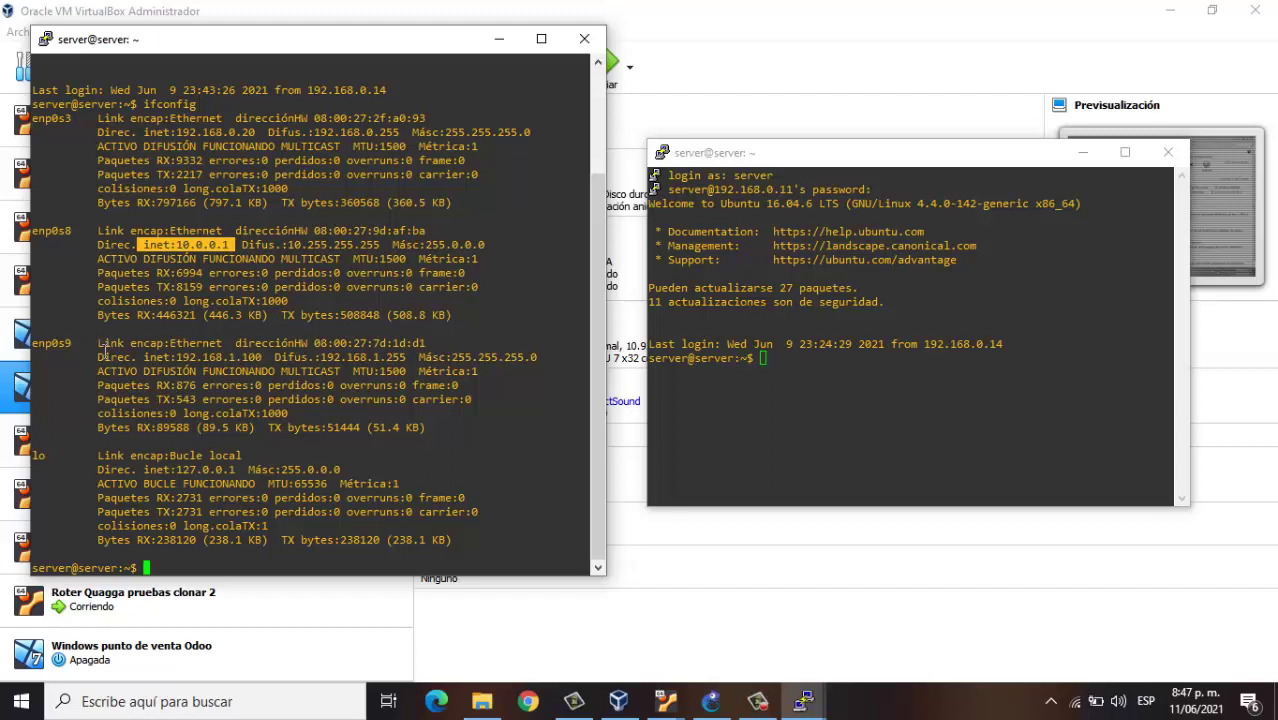
left_click_drag(169, 357, 266, 357)
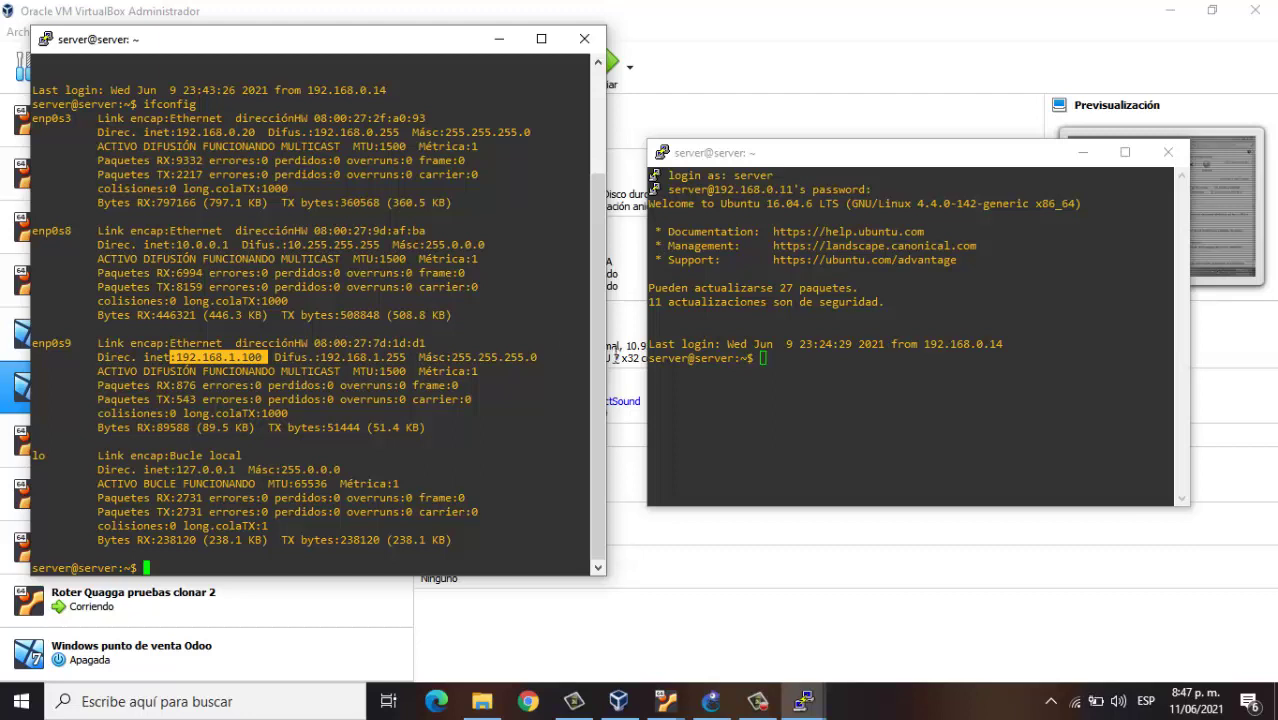
left_click(779, 362)
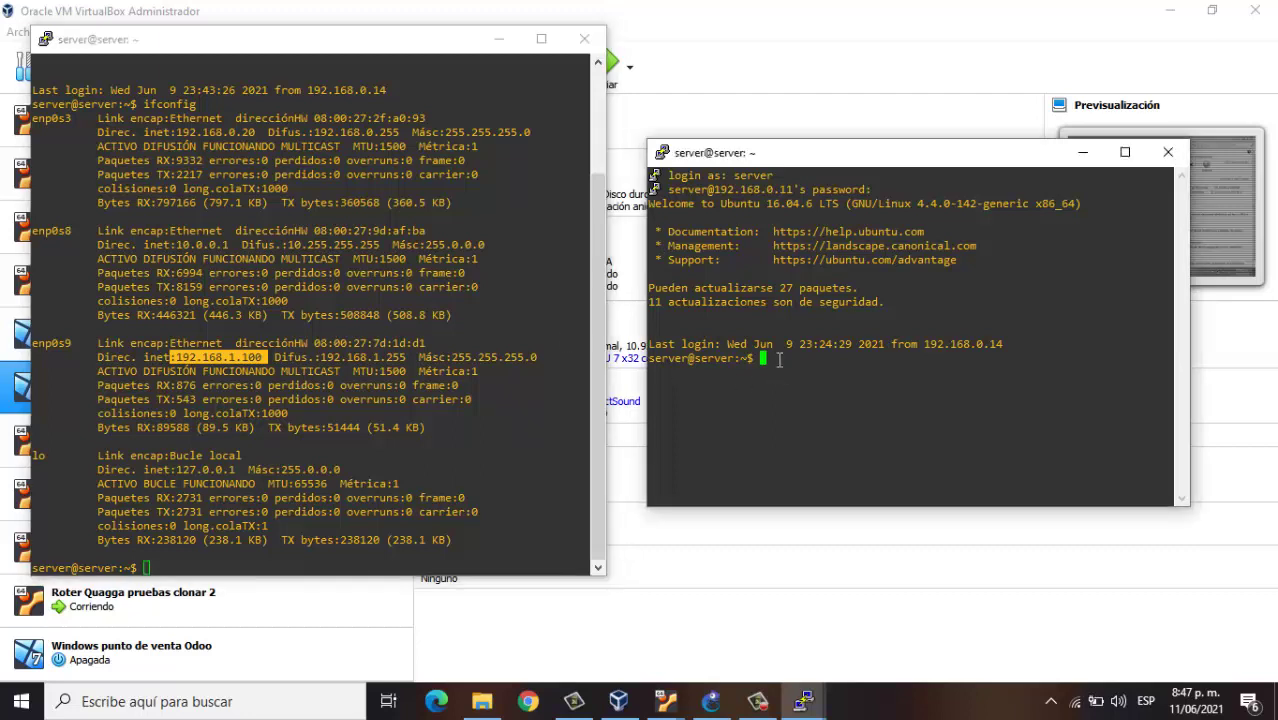
Run ifconfig on 192.168.0.11, enlarge the terminal, and highlight 192.168.0.11, 10.0.0.2, 192.168.2.100
type("ifconfig")
key("Return")
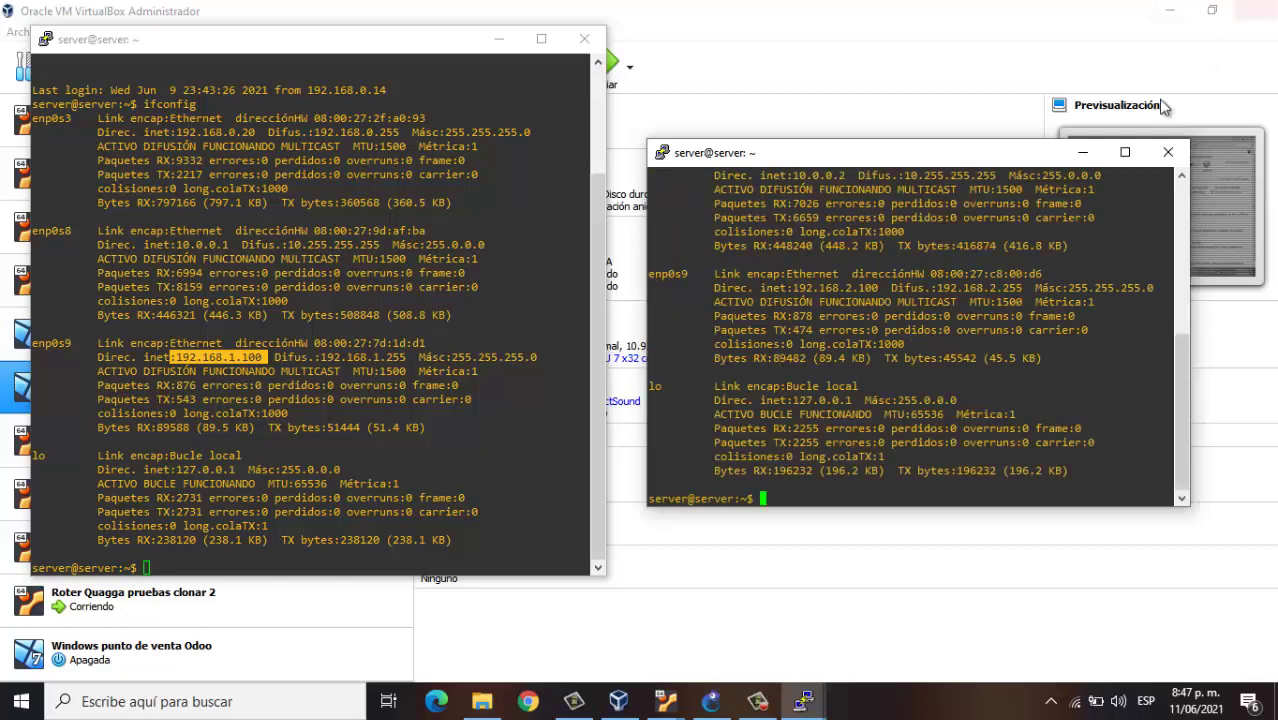
left_click_drag(1016, 140, 1010, 27)
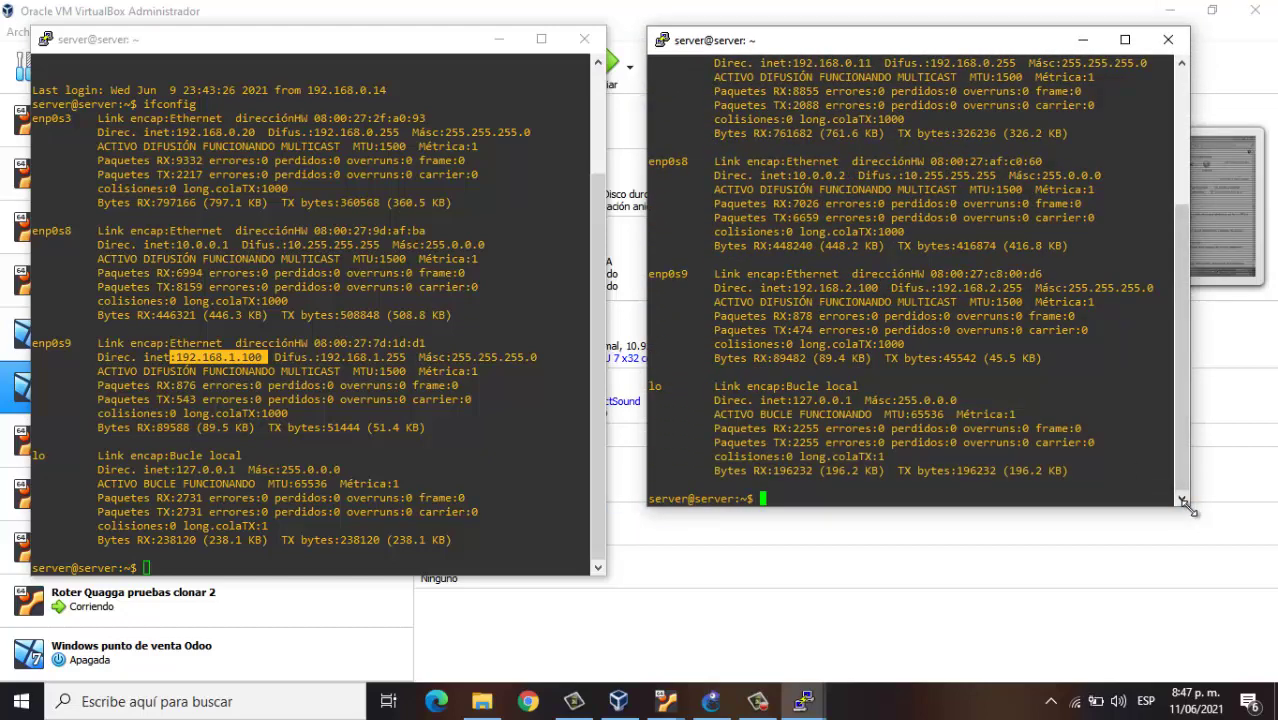
left_click_drag(1184, 500, 1202, 591)
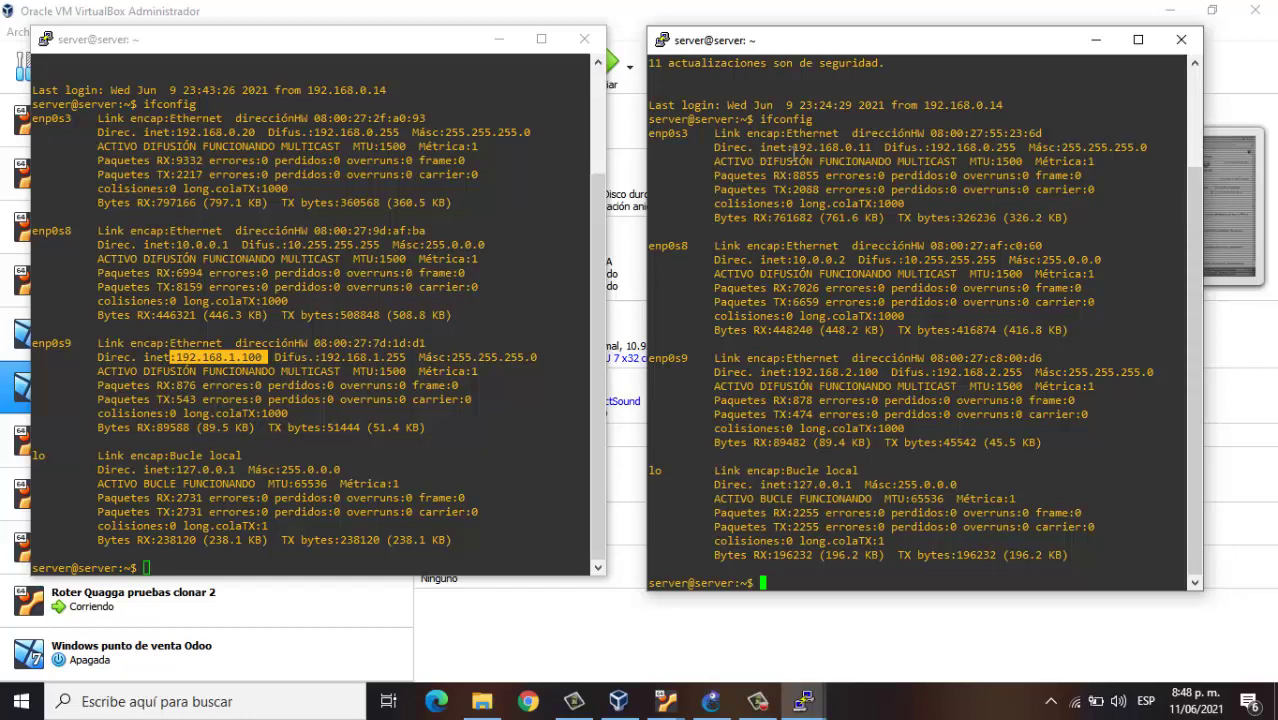
left_click_drag(758, 148, 876, 148)
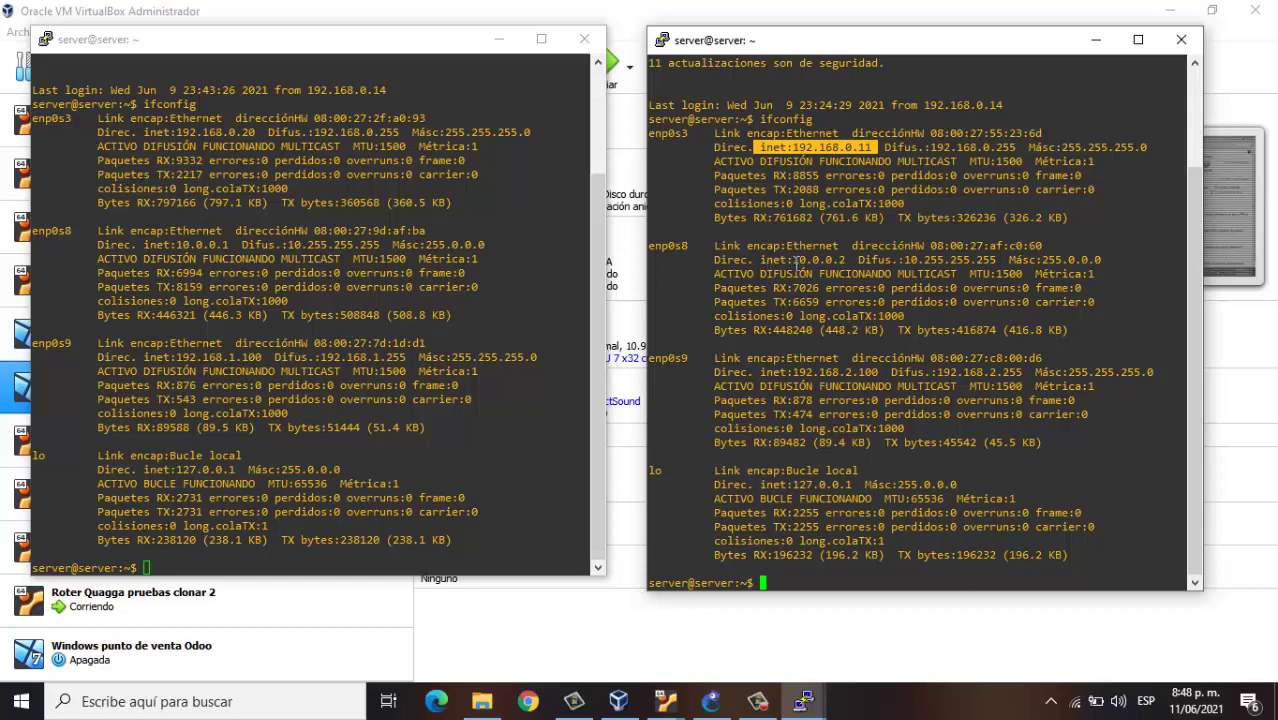
left_click_drag(788, 262, 851, 262)
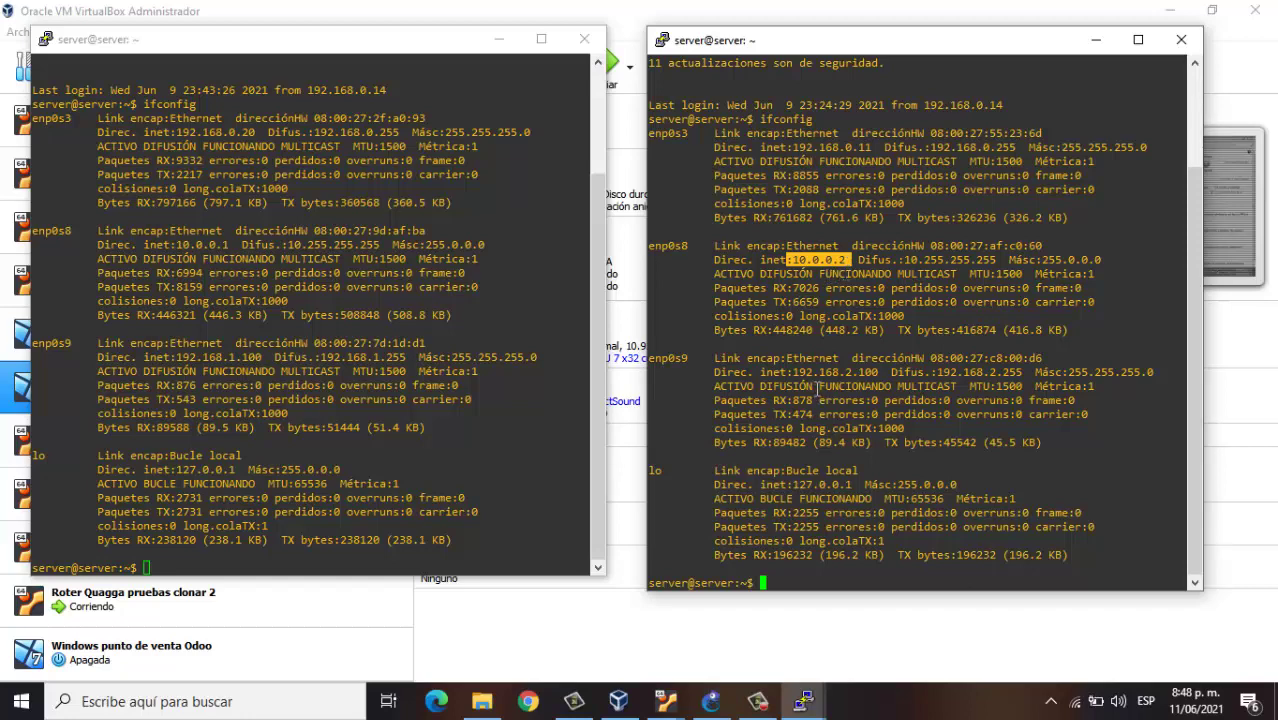
left_click_drag(789, 372, 879, 372)
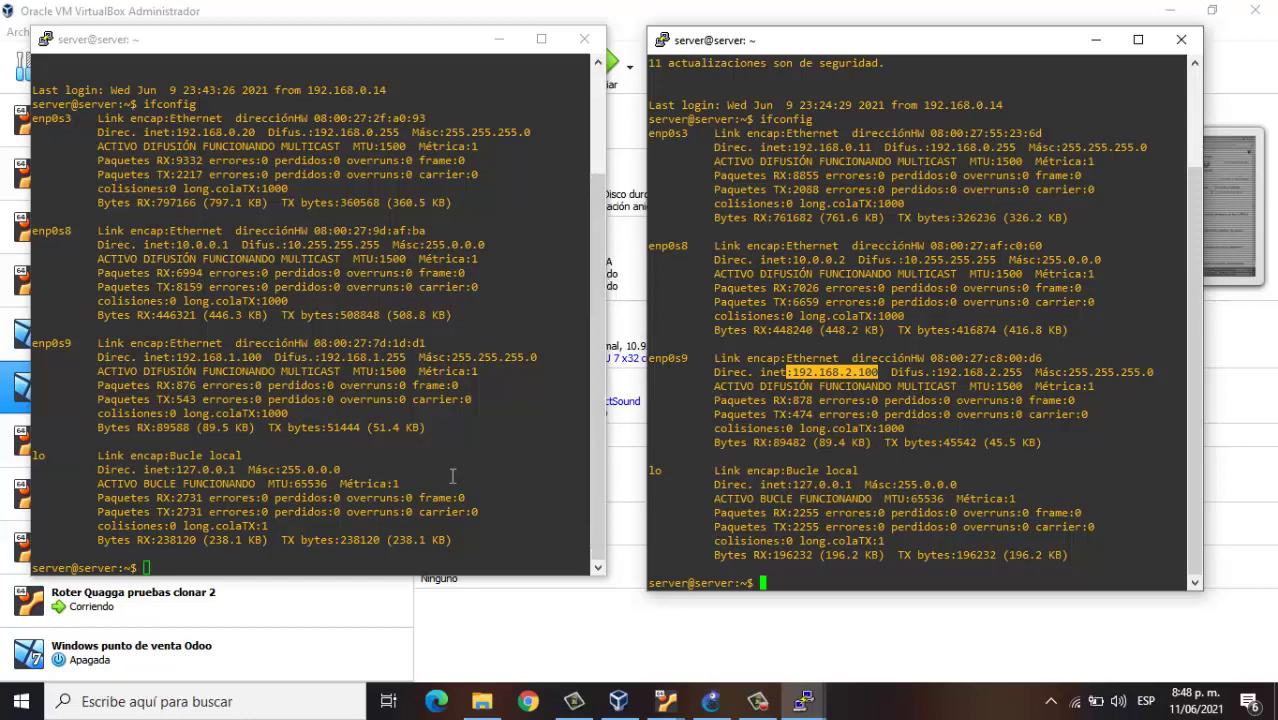
left_click(205, 567)
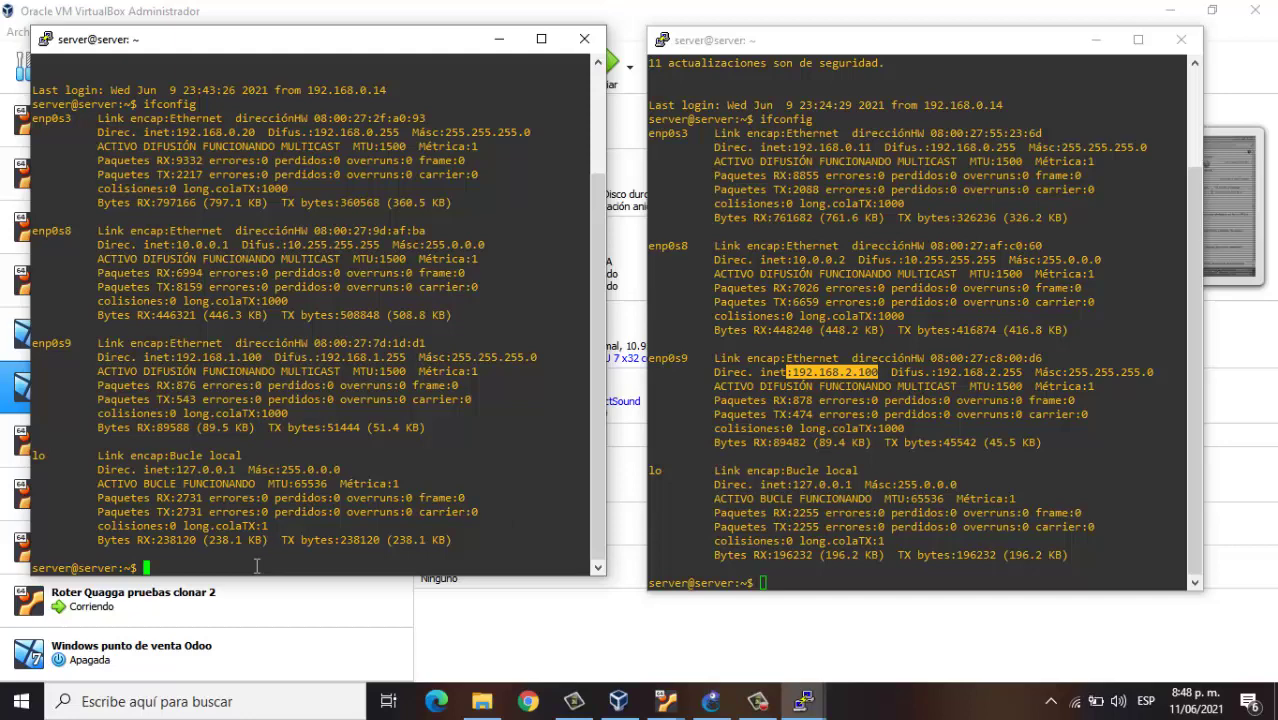
Ping 10.0.0.2 from the first router and 10.0.0.1 from the second, stopping each with Ctrl+Z
type("ping 10.0.0.2")
key("Return")
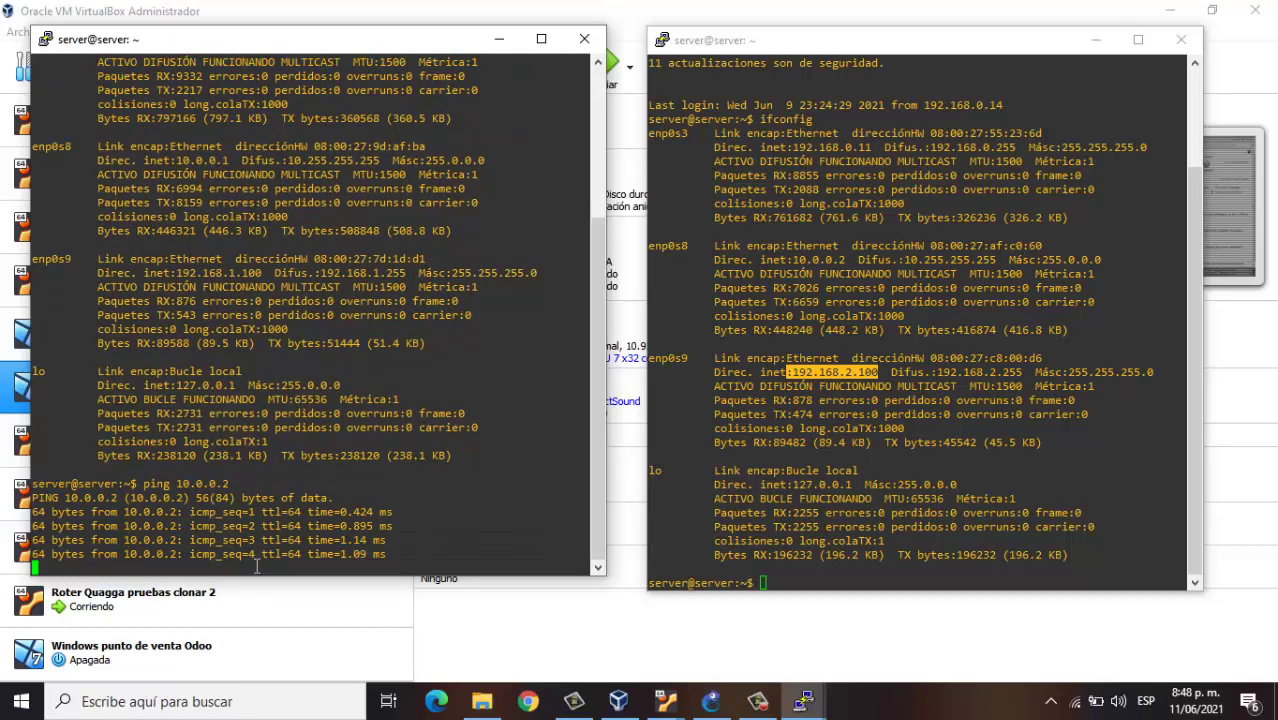
key("ctrl+z")
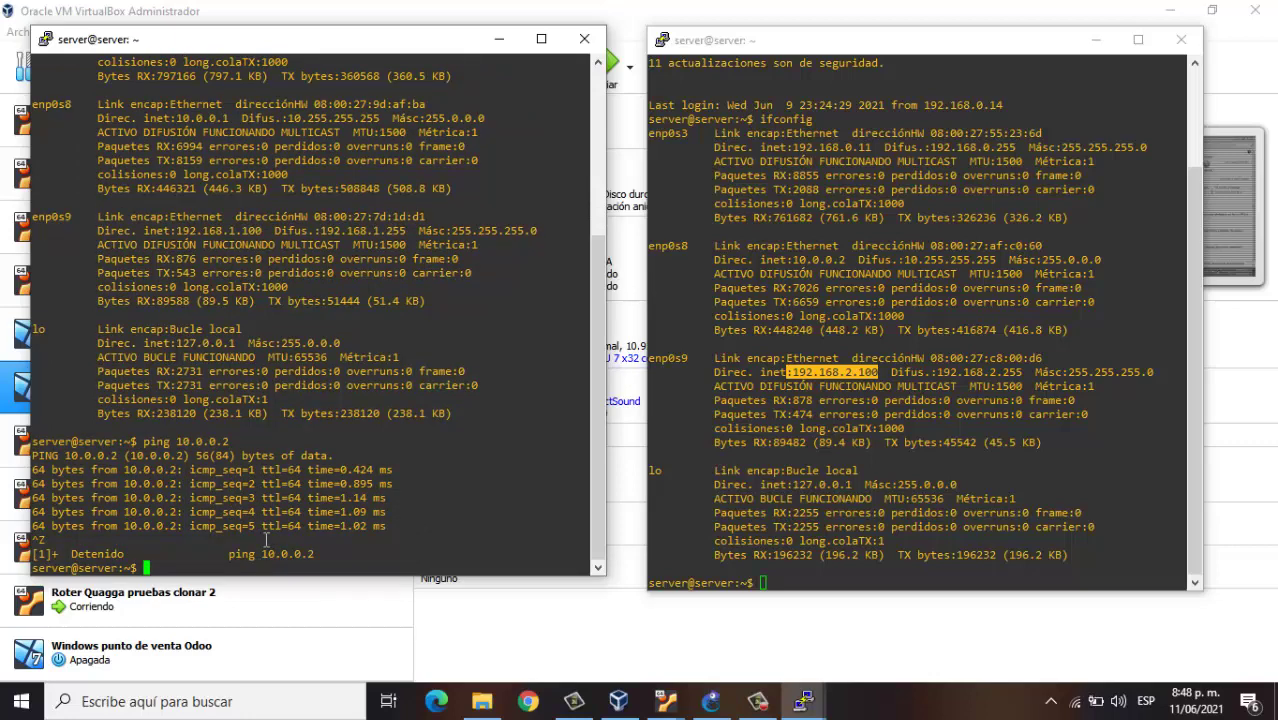
left_click(813, 580)
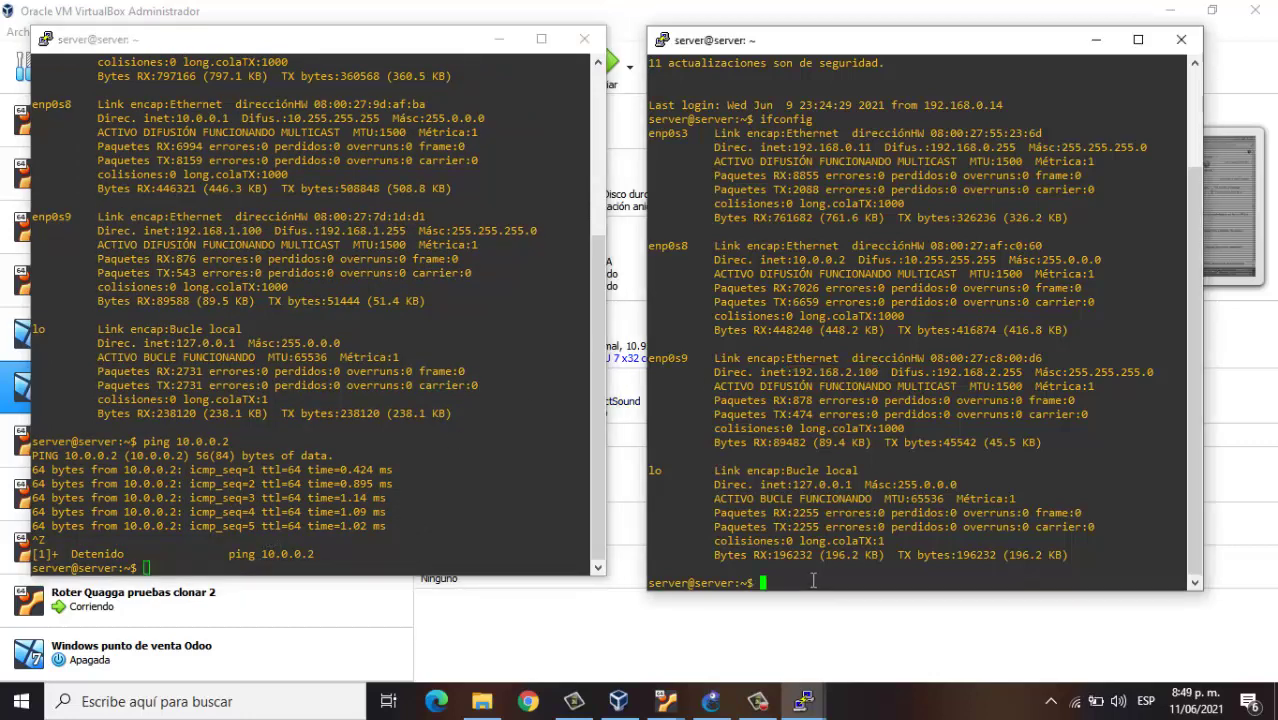
type("ping 10.0.0.1")
key("Return")
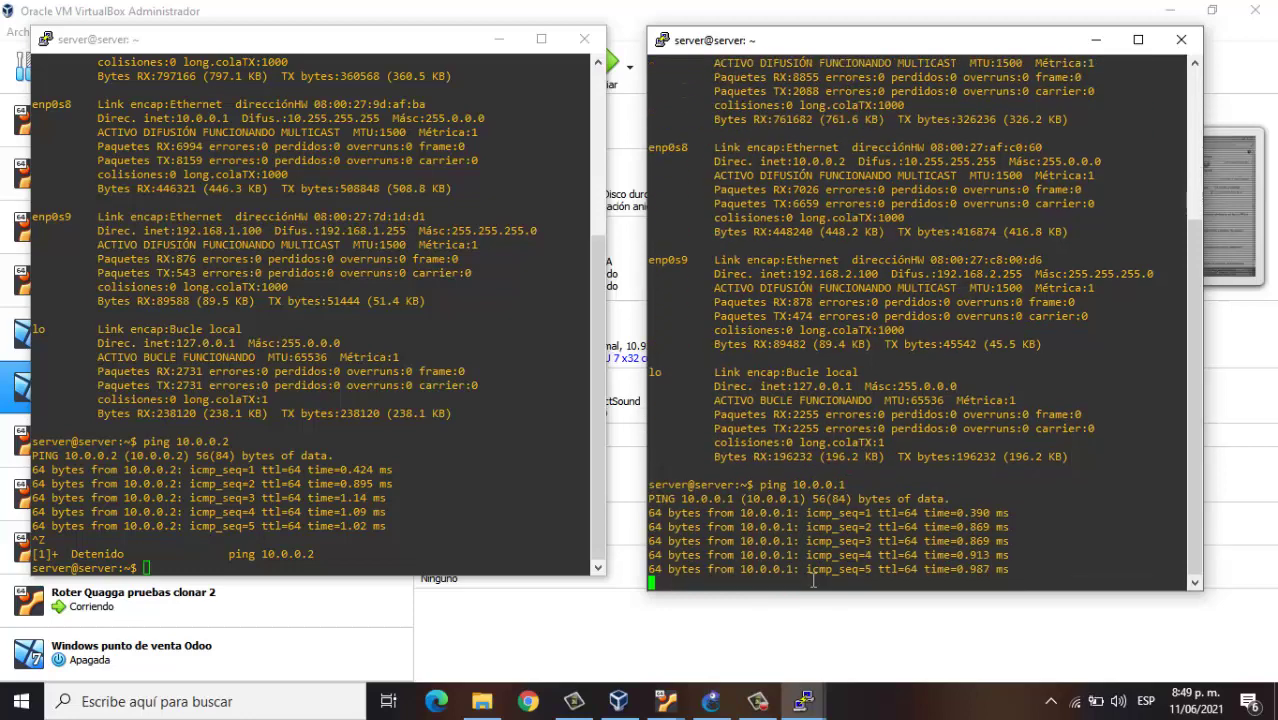
key("ctrl+z")
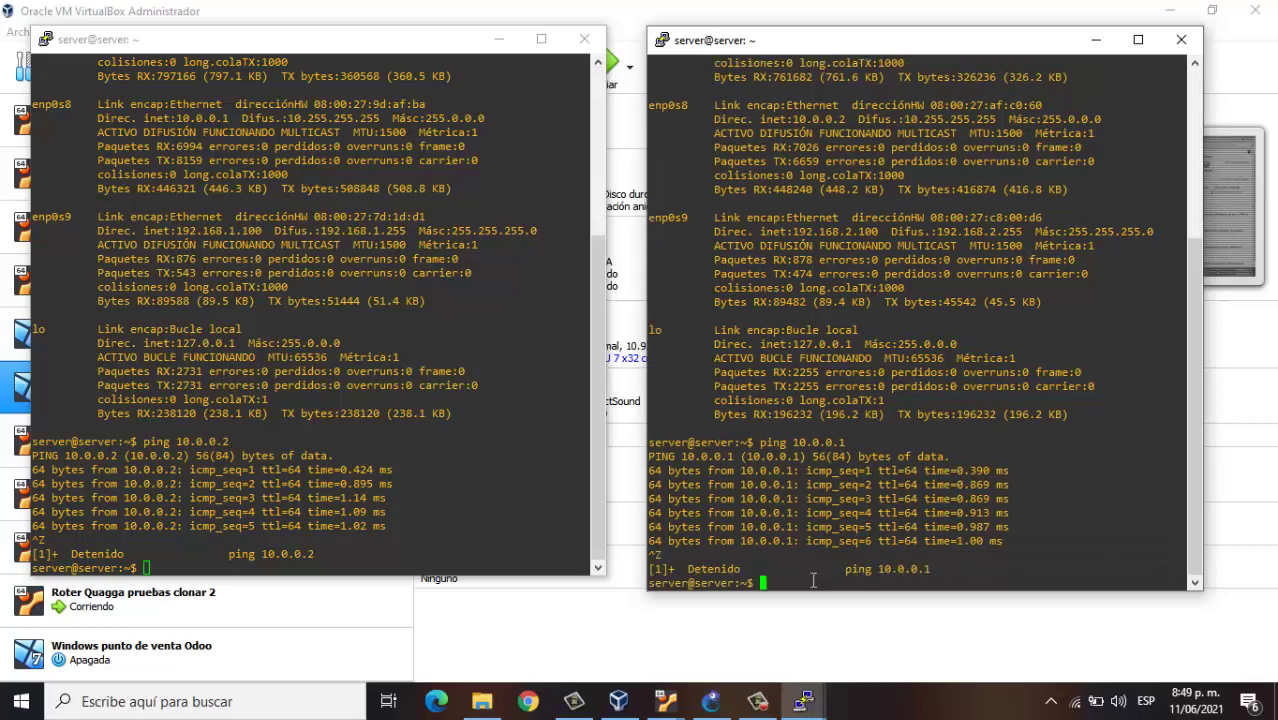
Minimize both PuTTY router terminals and start the Windows 1 virtual machine
left_click(500, 40)
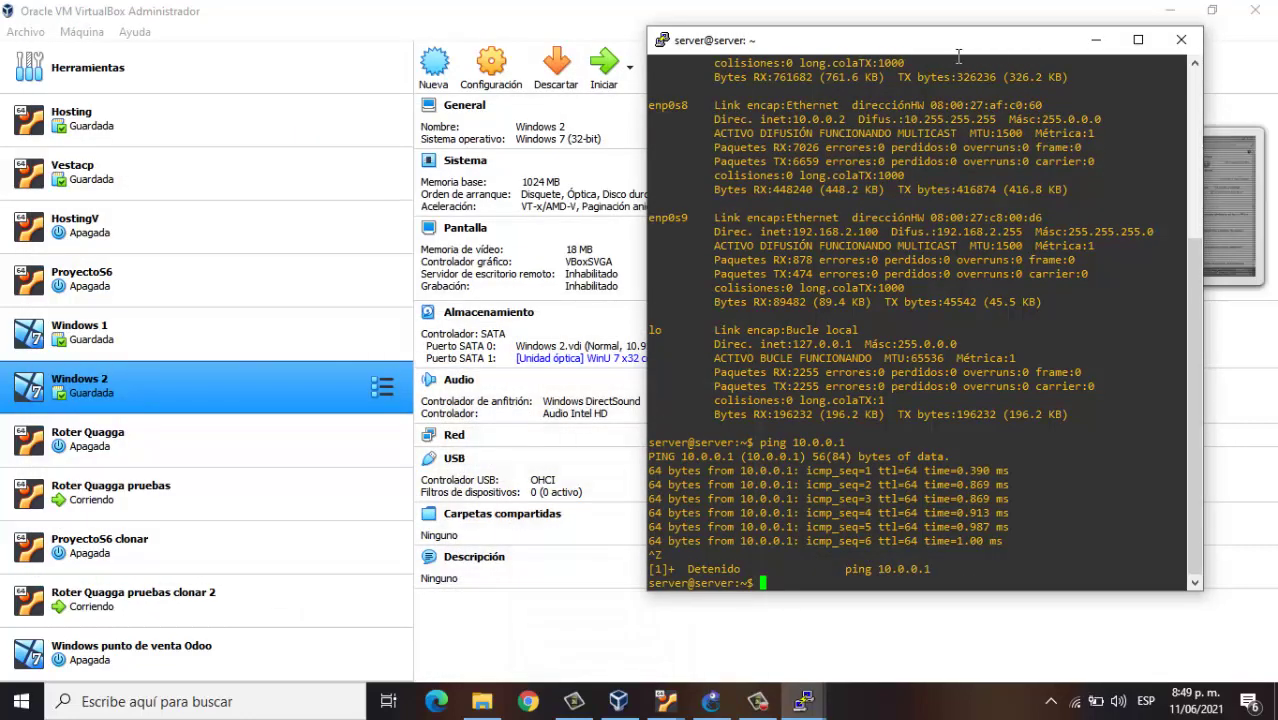
left_click(1097, 40)
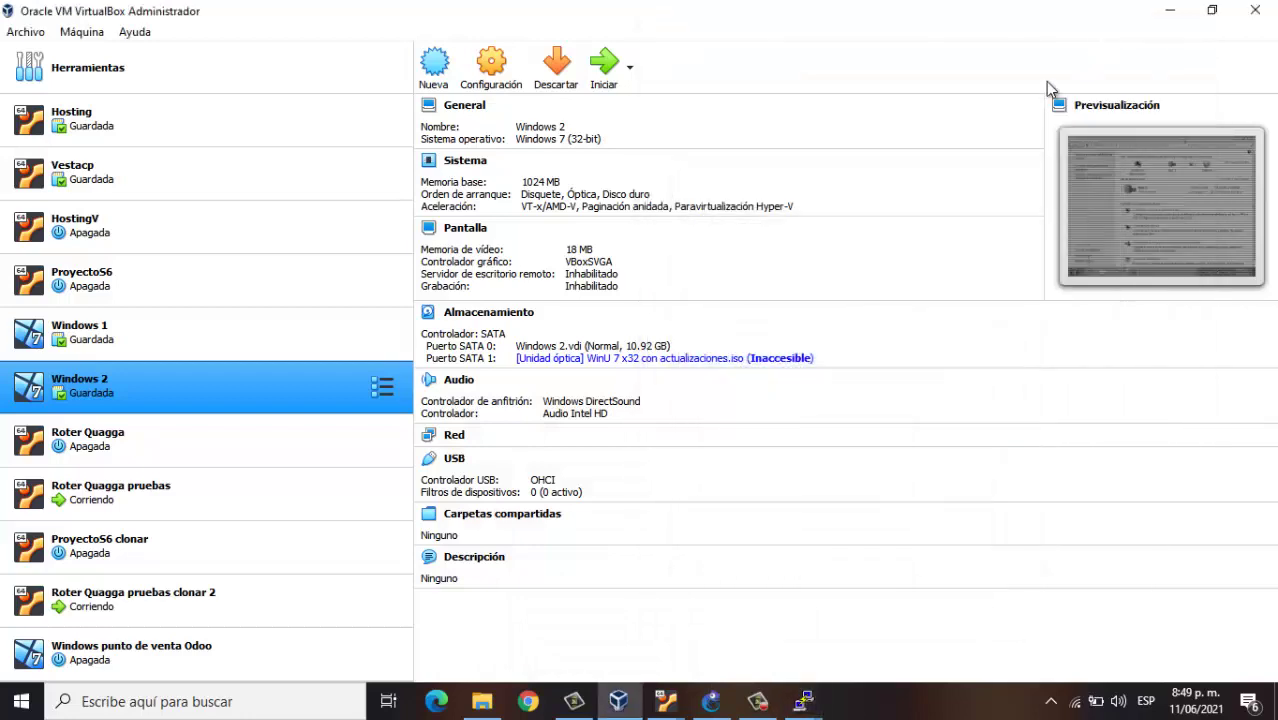
left_click(195, 357)
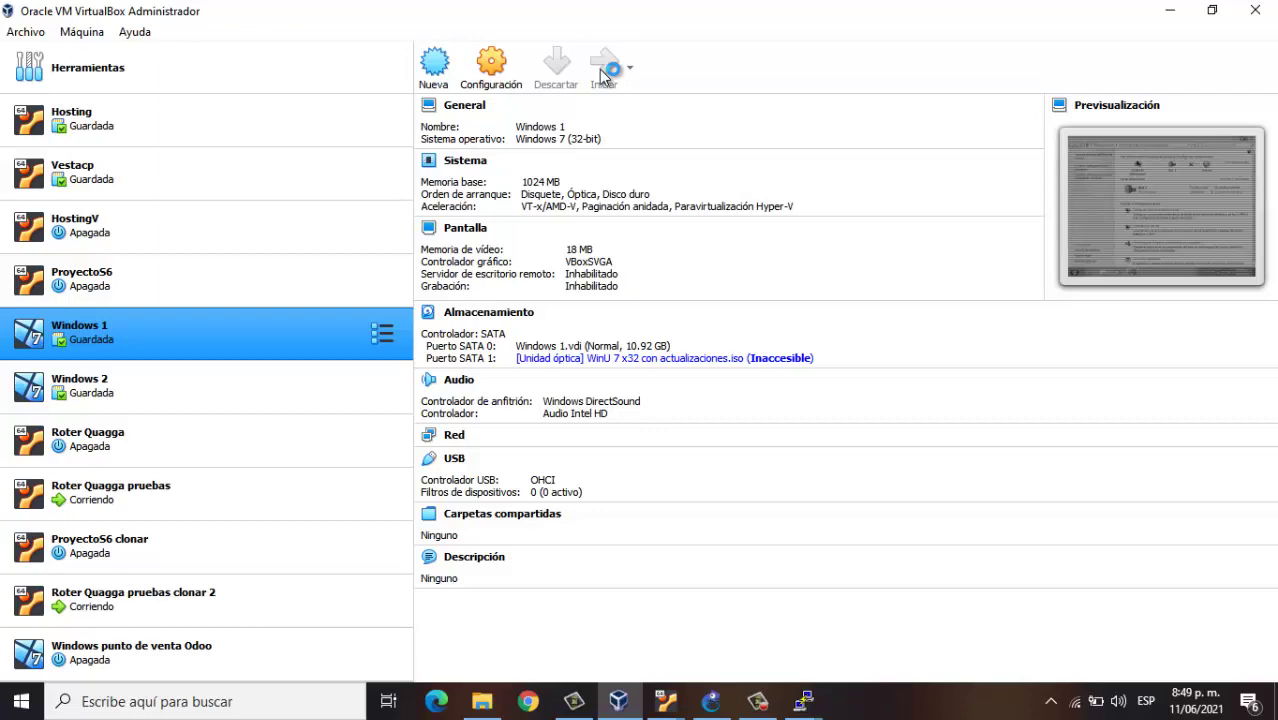
left_click(603, 70)
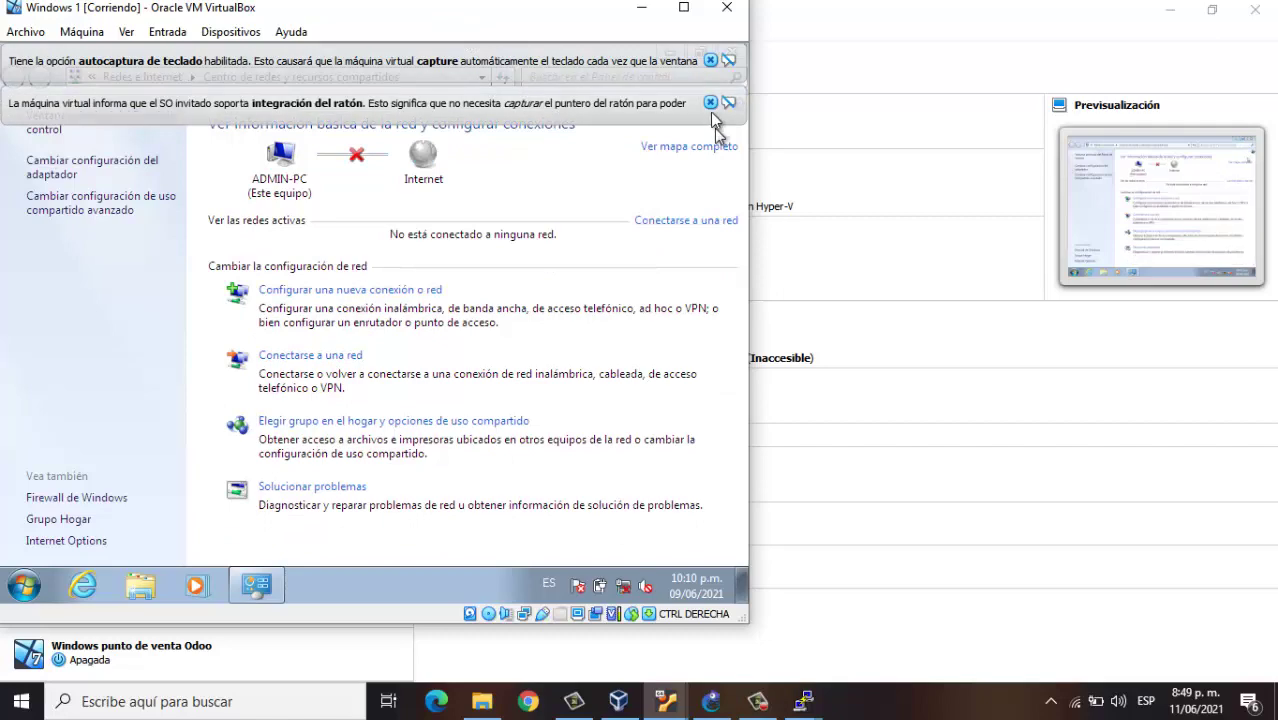
Dismiss the mouse and keyboard notices, reposition the VM window, and check the GNS3 topology
left_click(710, 102)
left_click(710, 54)
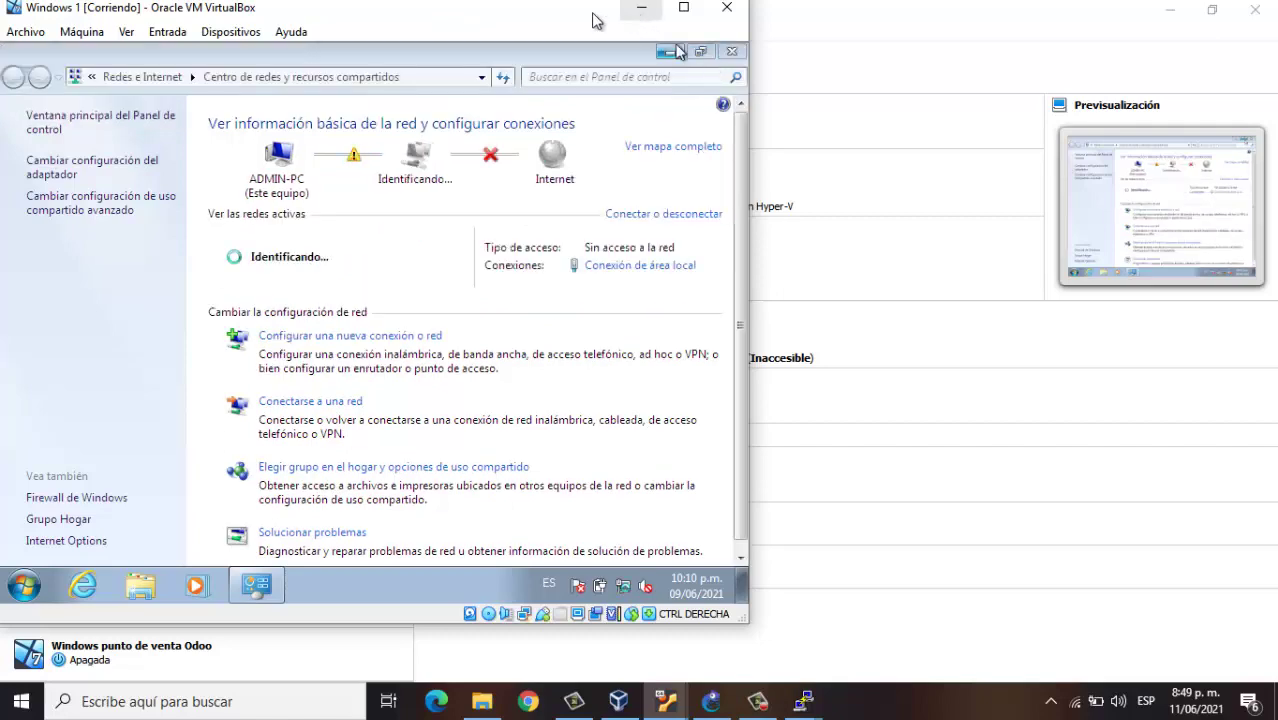
mouse_move(595, 20)
left_mouse_down()
mouse_move(1043, 32)
mouse_move(968, 50)
mouse_move(598, 42)
left_mouse_up()
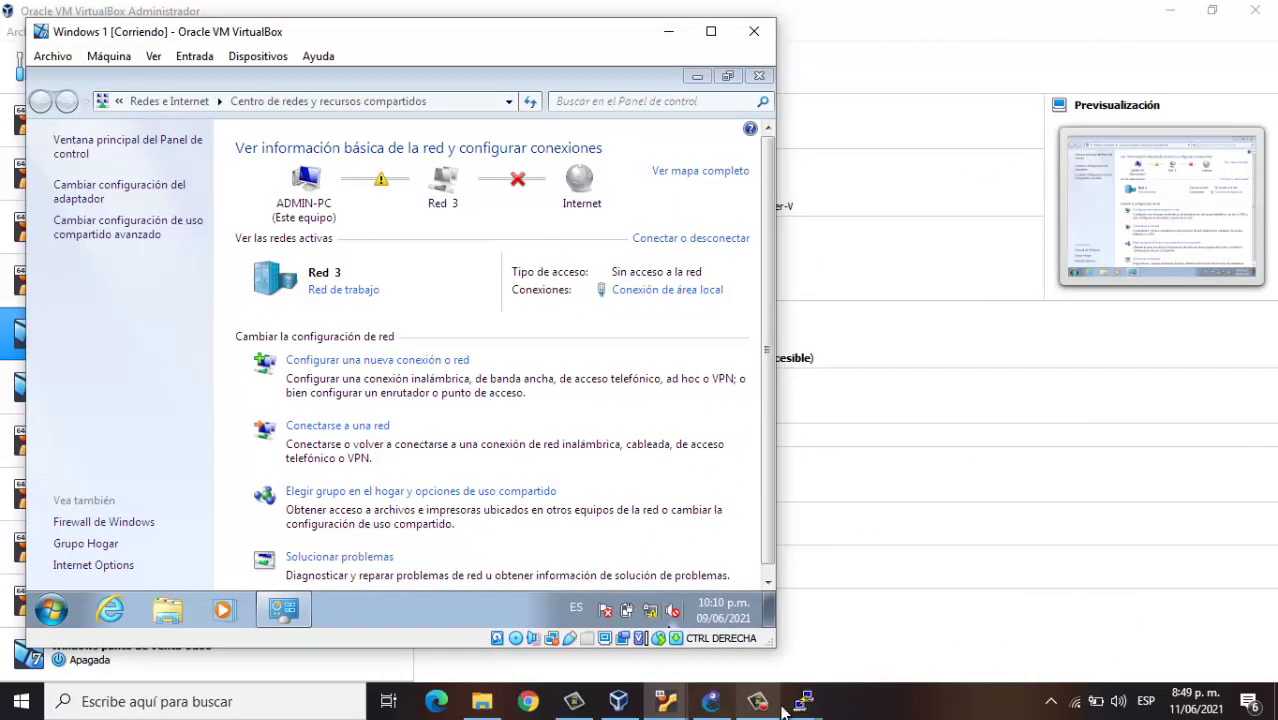
left_click(710, 701)
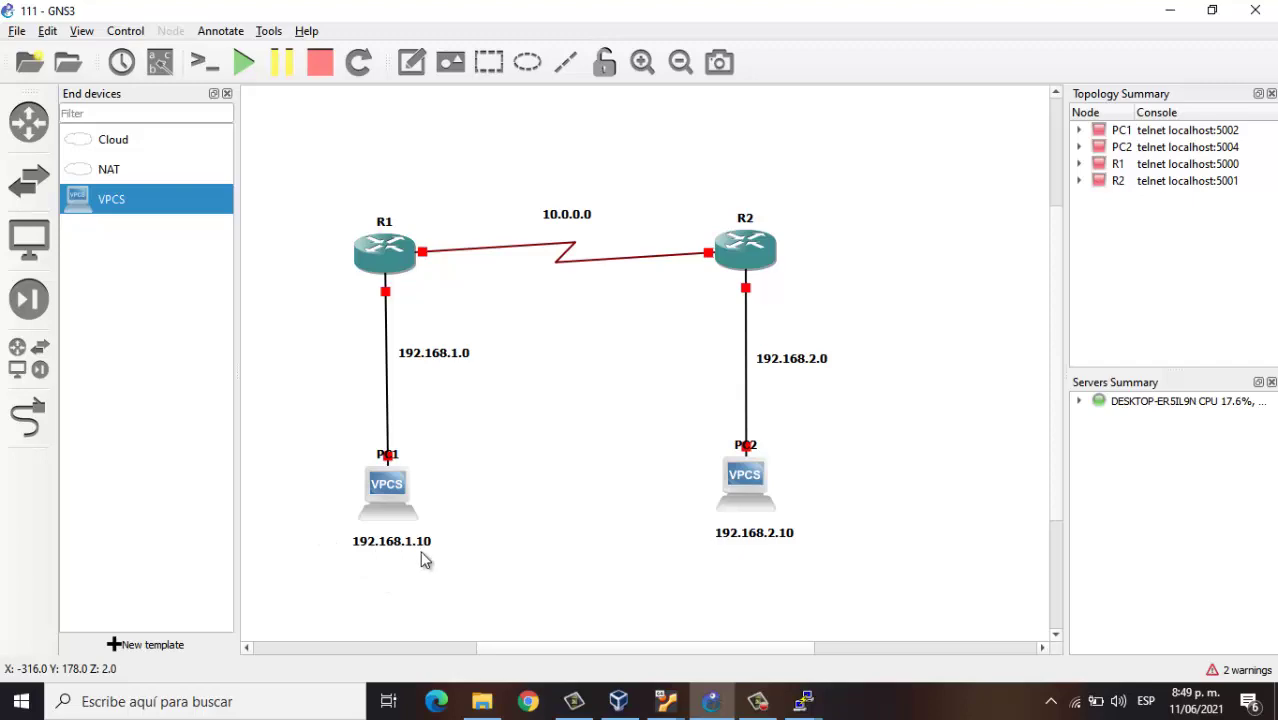
left_click(1170, 11)
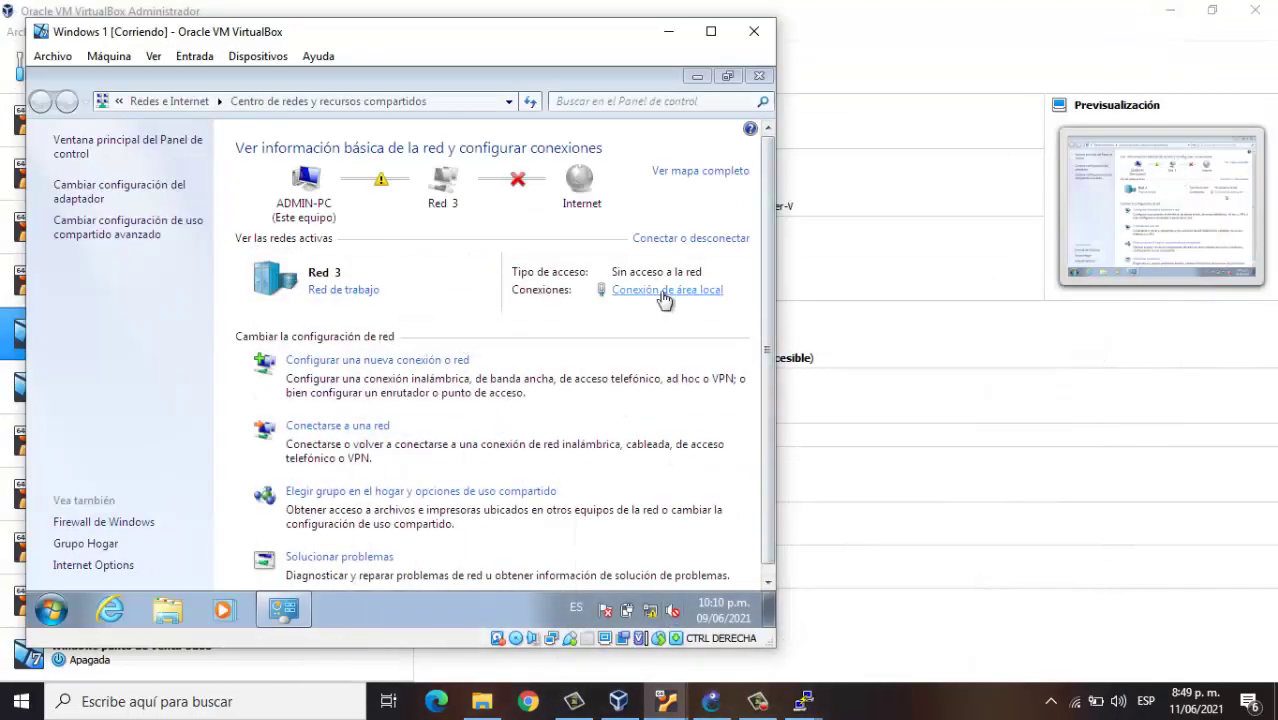
Set Windows 1's local connection IPv4 to 192.168.1.10, mask 255.255.255.0, gateway 192.168.1.100
left_click(663, 291)
left_click(294, 493)
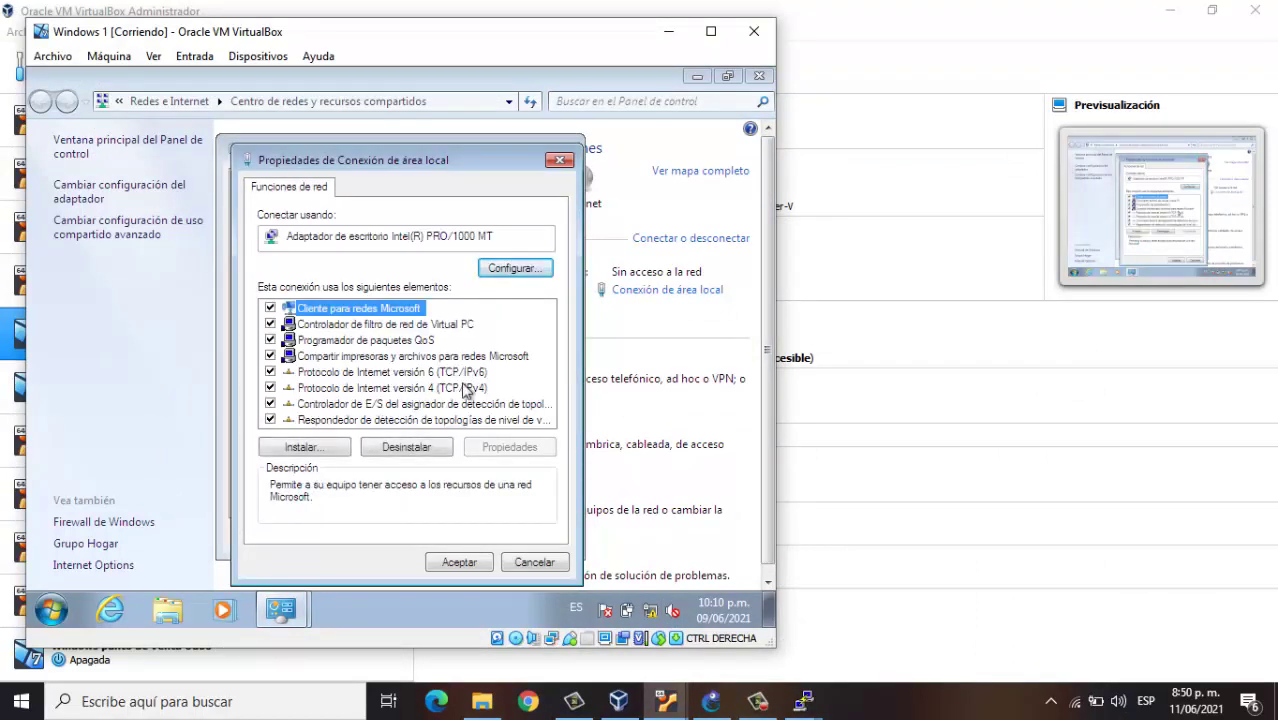
left_click(465, 388)
left_click(507, 447)
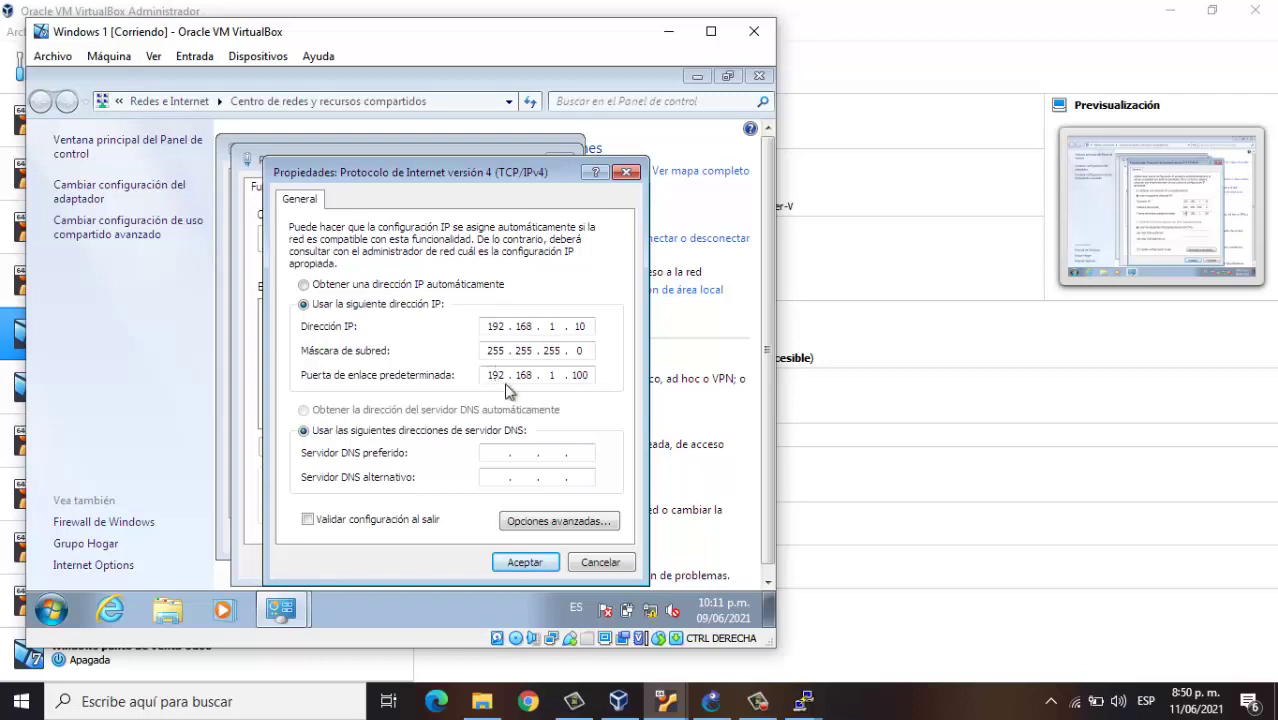
left_click(534, 566)
Close the connection properties and status dialogs, then launch cmd from the Windows 1 Start menu
left_click(460, 562)
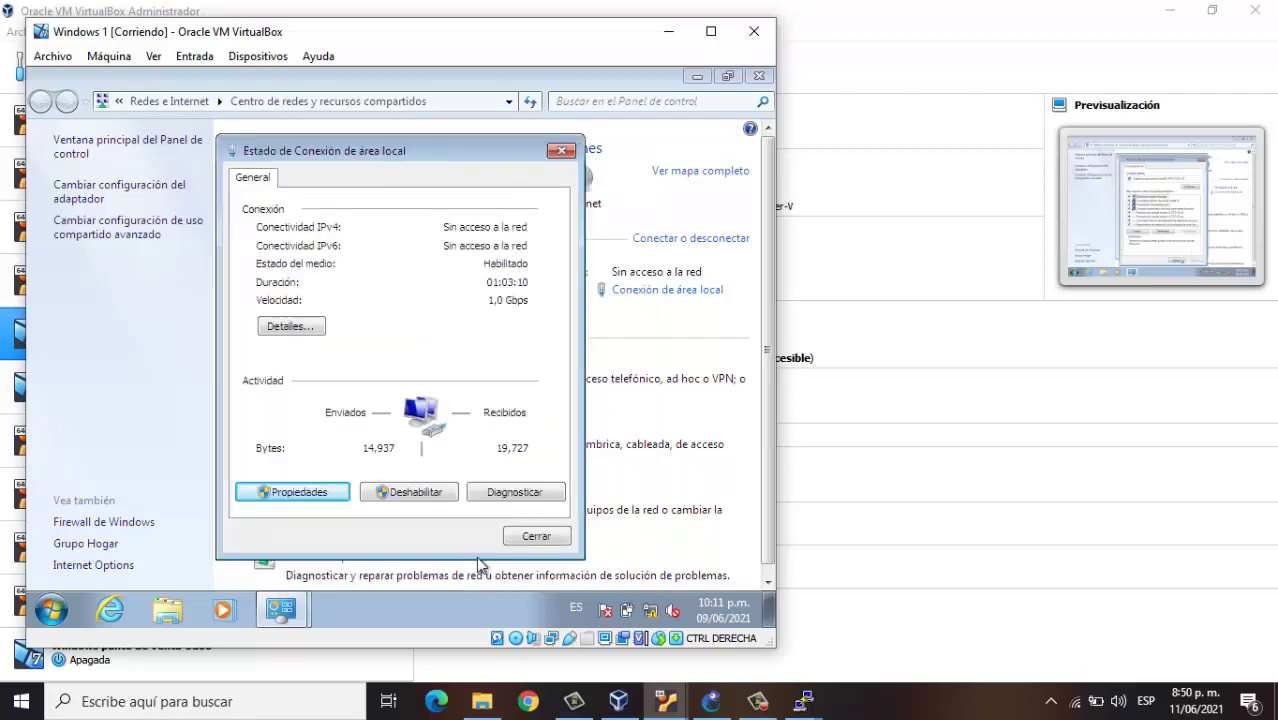
left_click(535, 537)
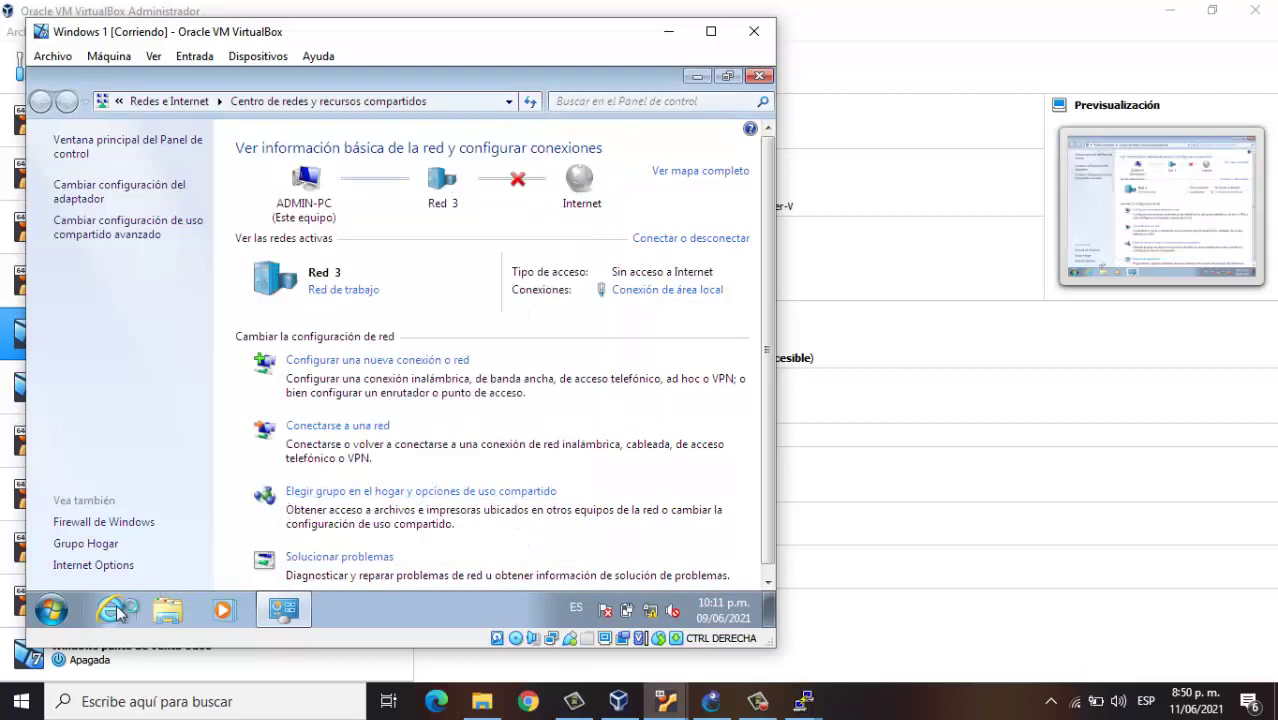
left_click(55, 616)
type("c")
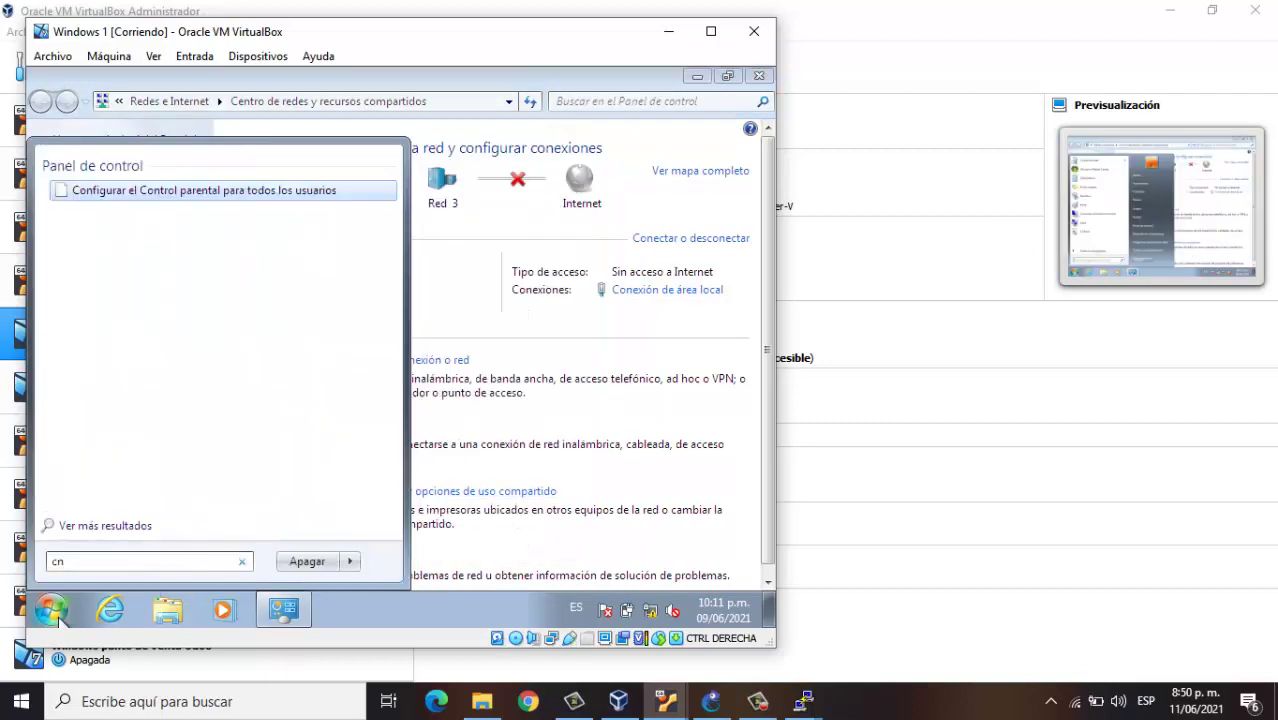
type("md")
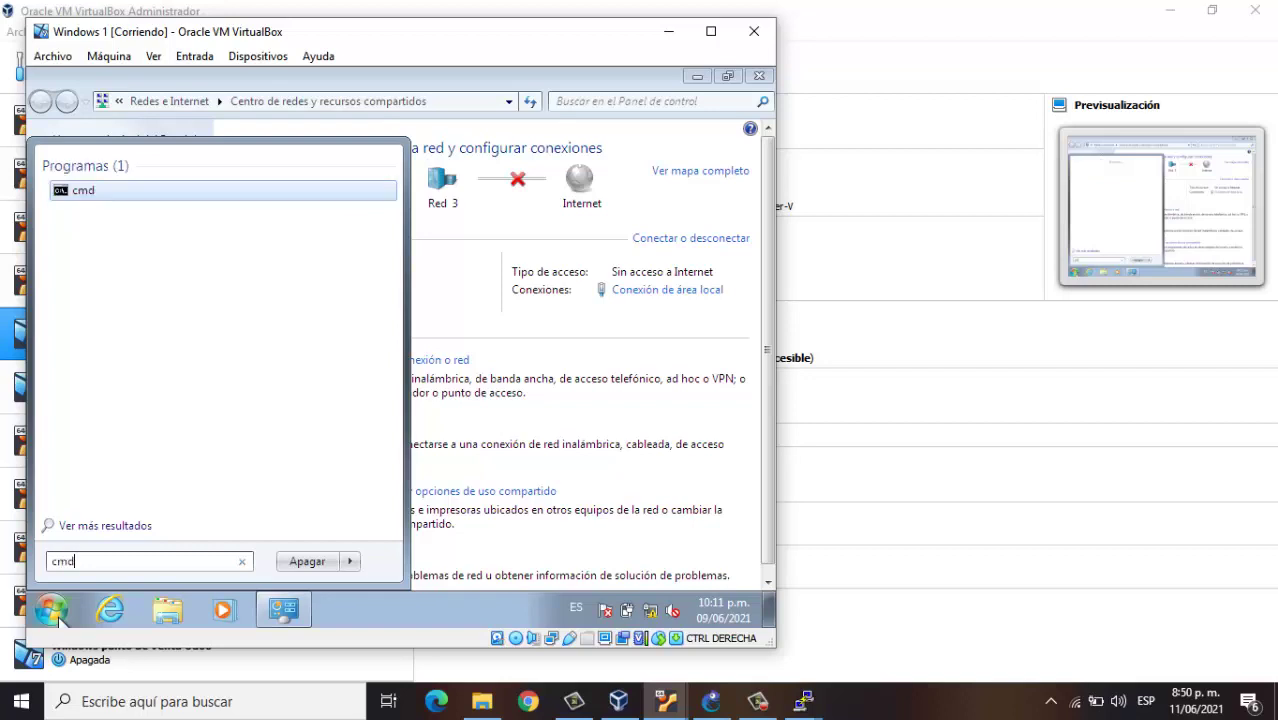
key("Return")
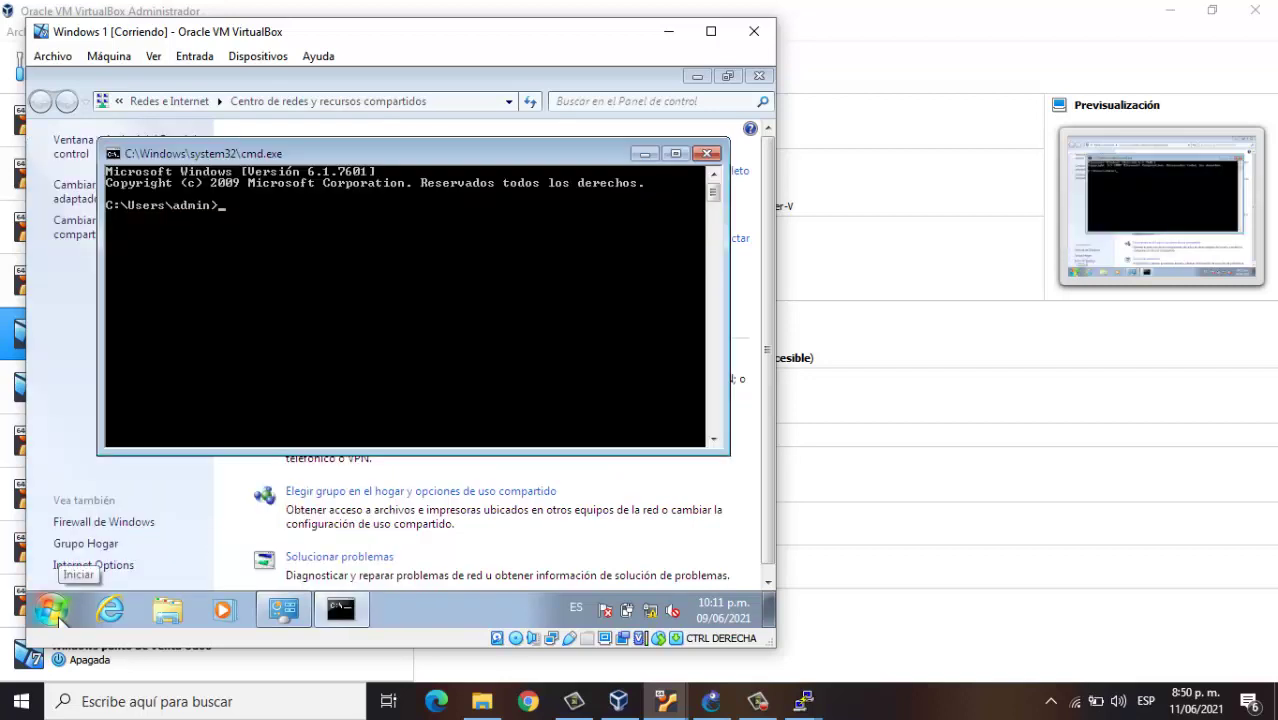
Ping 10.0.0.1 and 192.168.1.100 from Windows 1, getting 4 of 4 replies, then minimize the console
type("ping 10.0.0.")
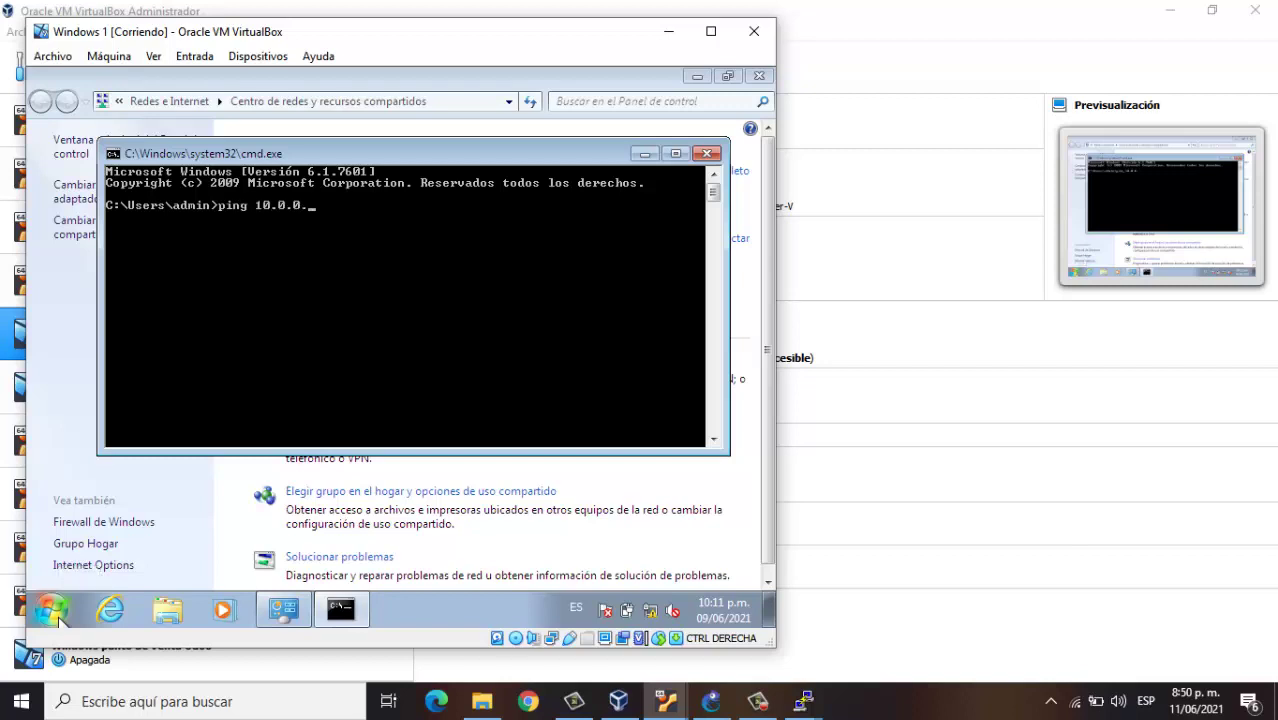
type("1")
key("Return")
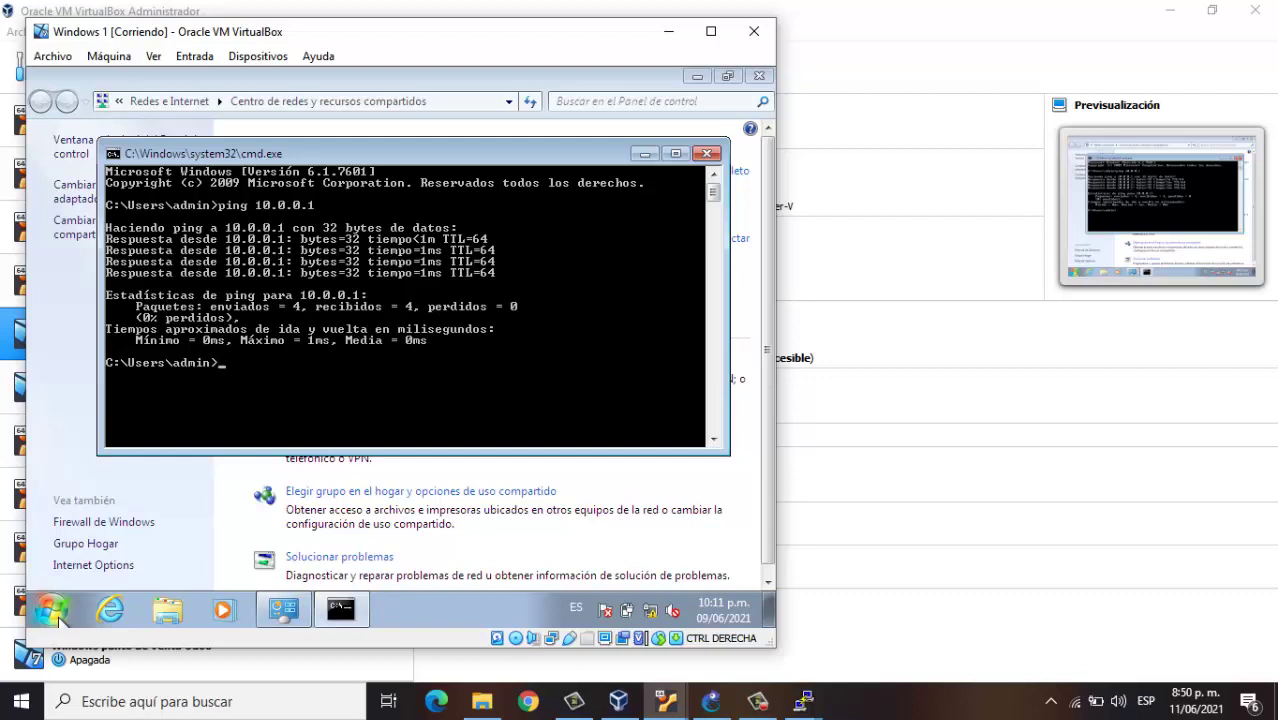
key("BackSpace")
key("BackSpace")
key("BackSpace")
key("BackSpace")
key("BackSpace")
key("BackSpace")
type("100")
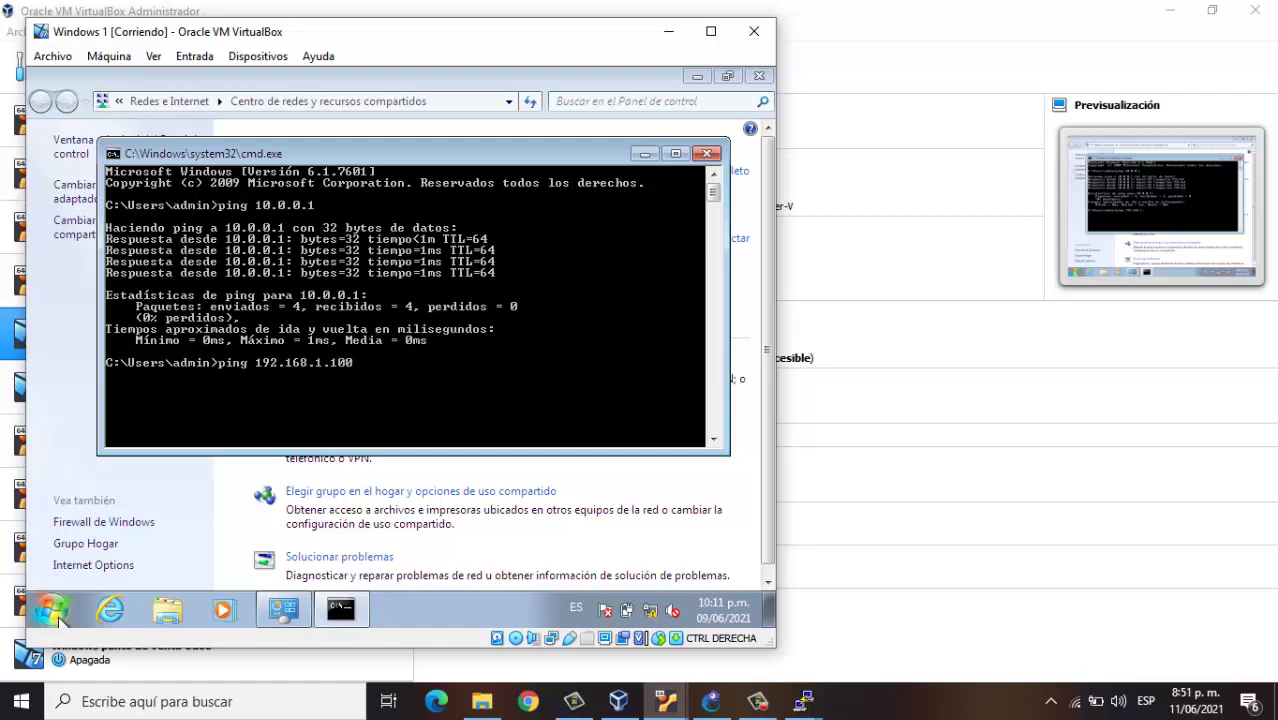
key("Return")
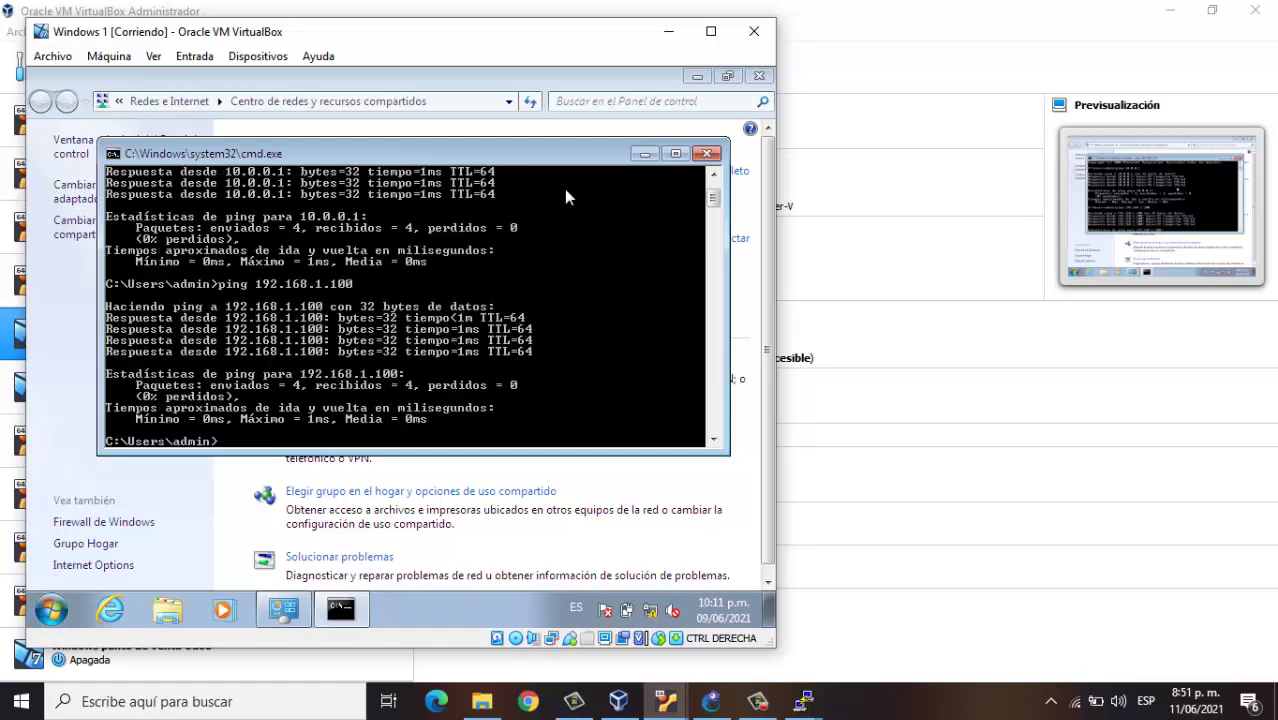
left_click(644, 155)
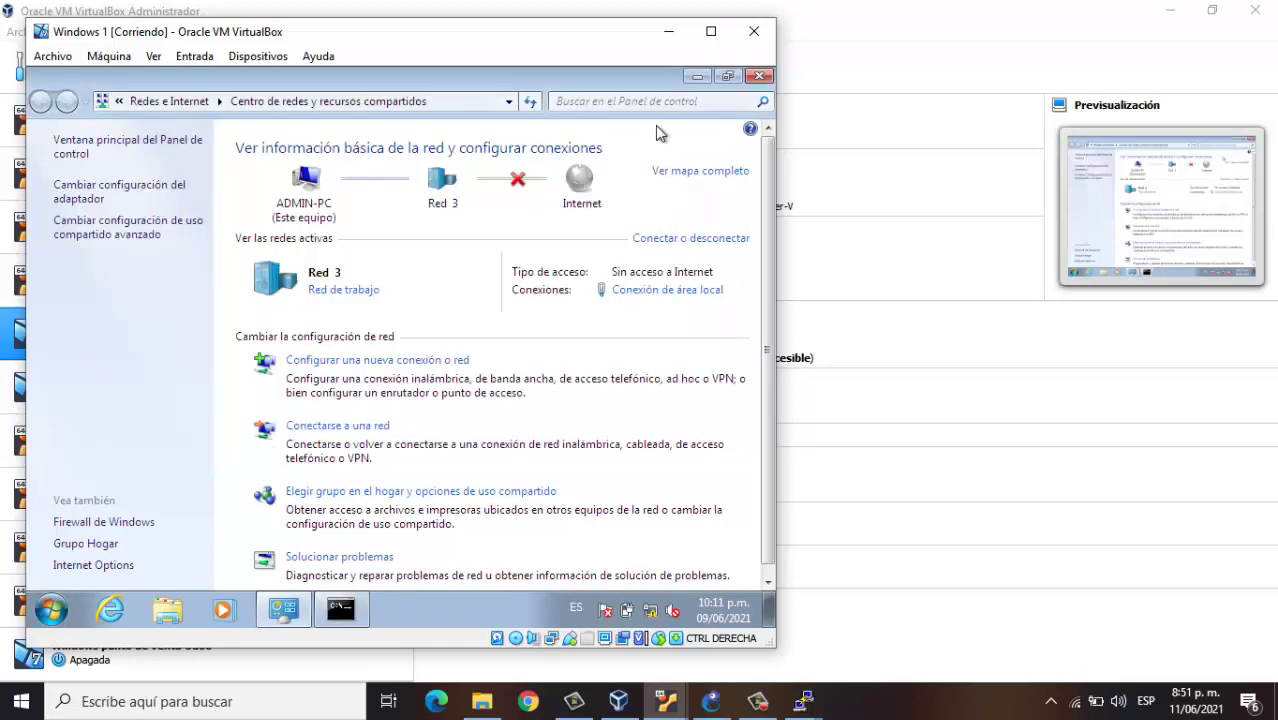
Minimize Windows 1, start the Windows 2 VM, check GNS3, and dismiss the mouse and keyboard notices
left_click(678, 40)
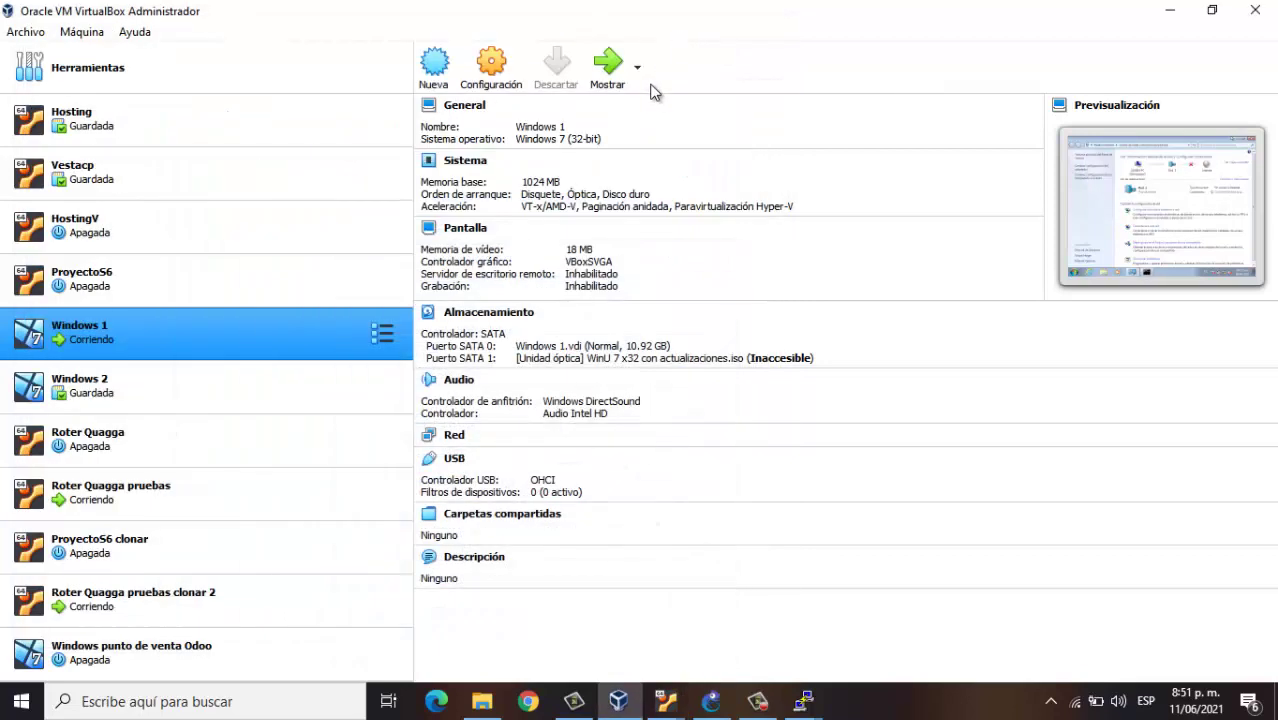
left_click(220, 380)
left_click(605, 78)
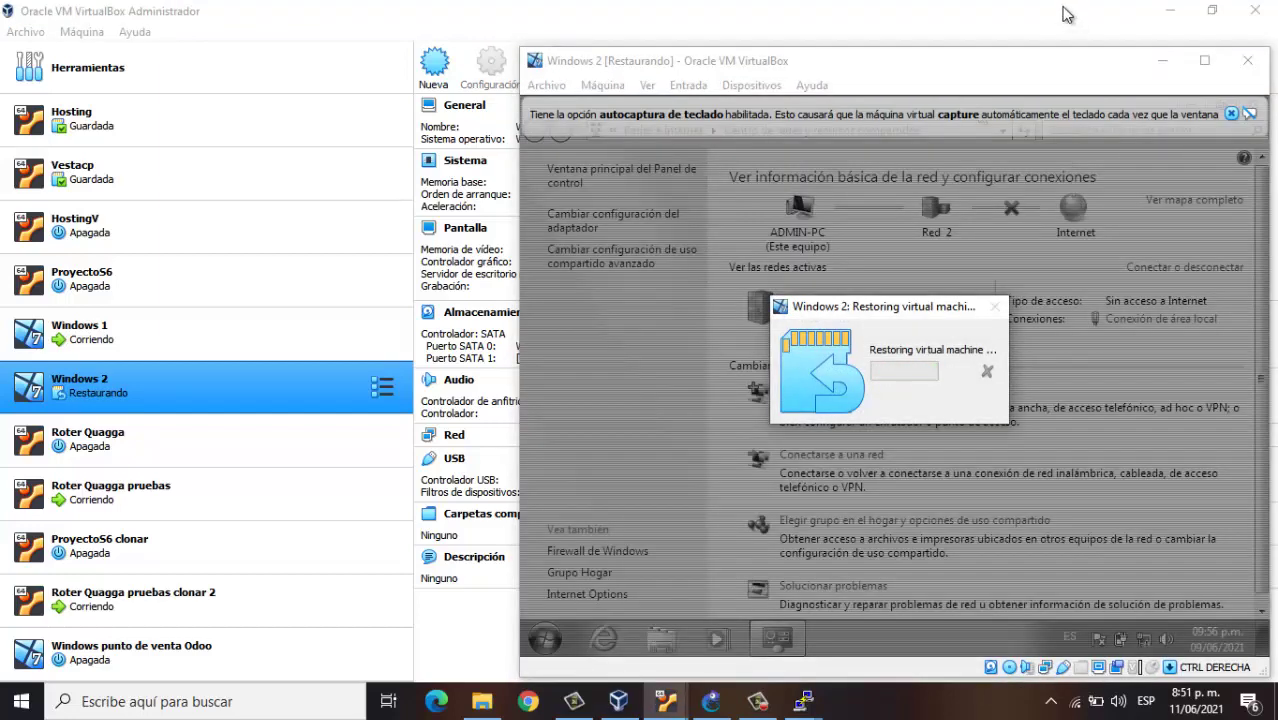
left_click(713, 704)
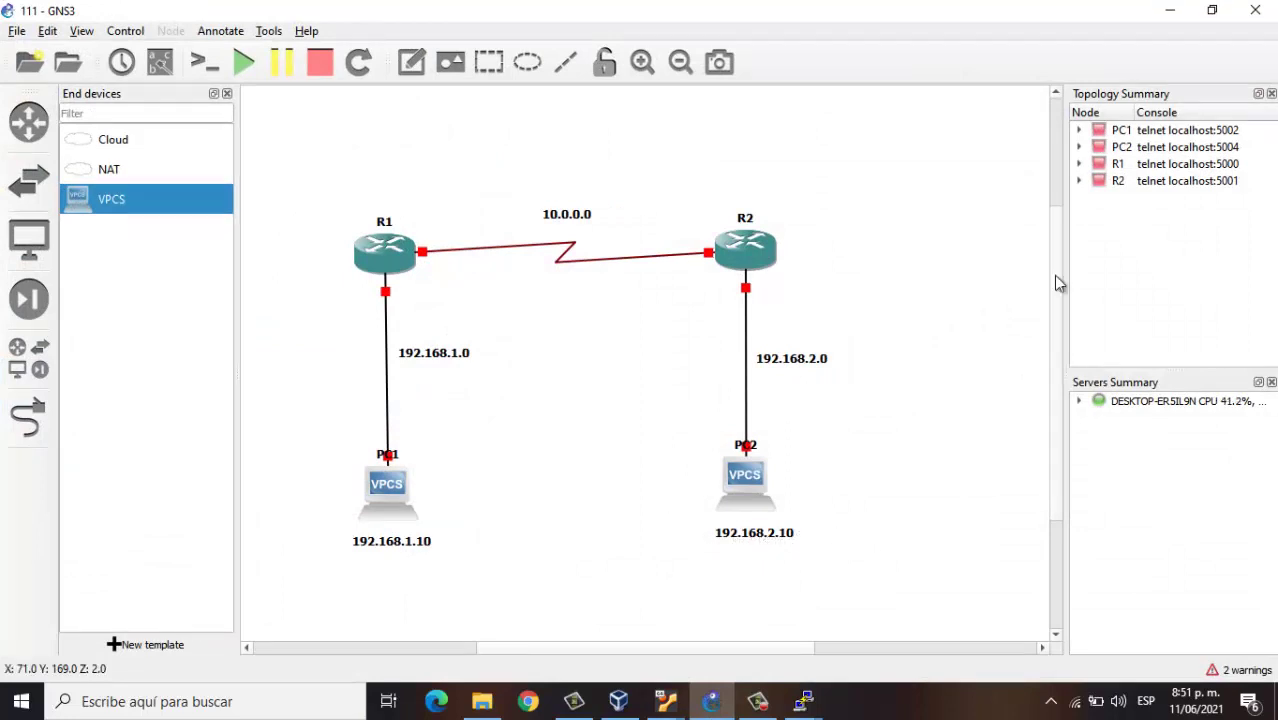
left_click(1169, 10)
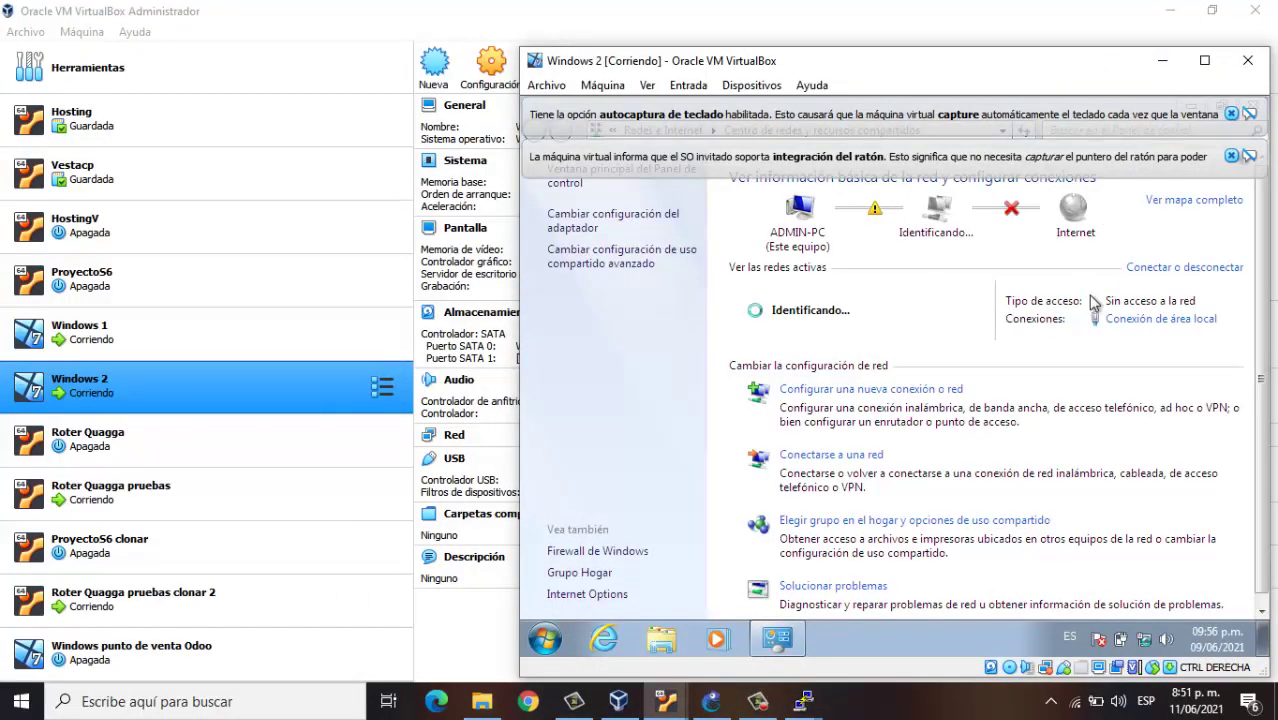
left_click(1231, 156)
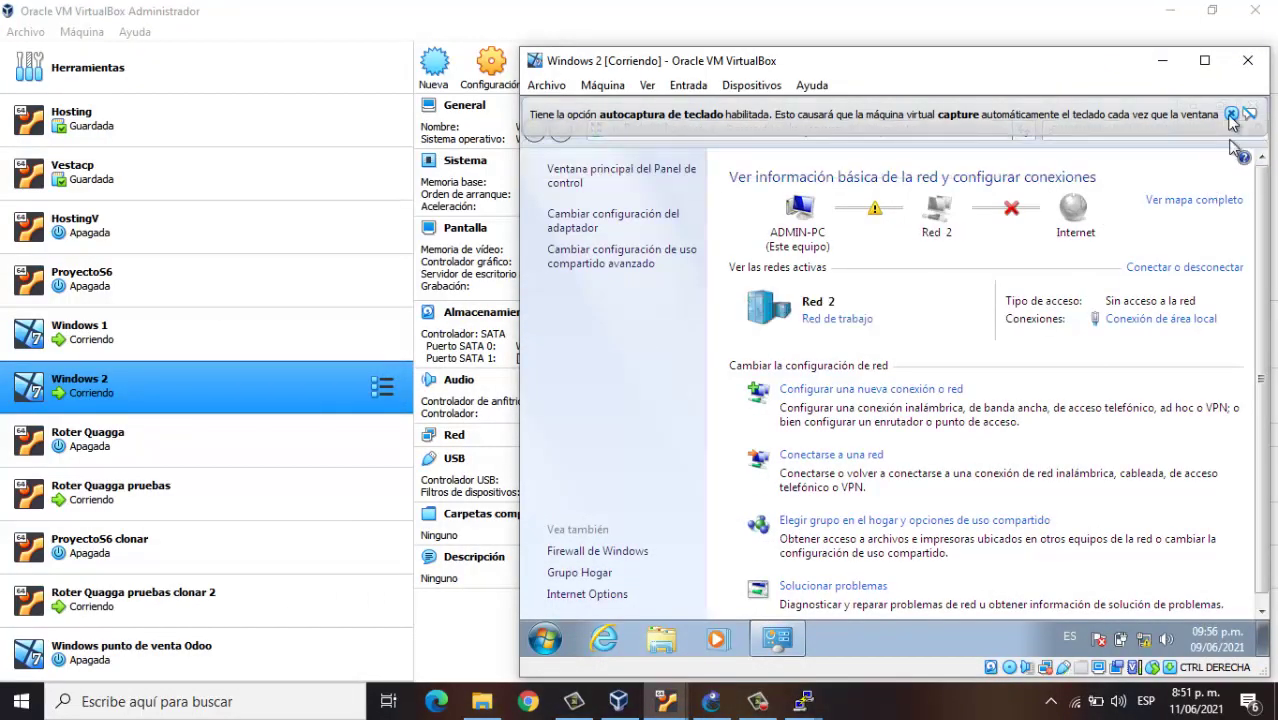
left_click(1231, 115)
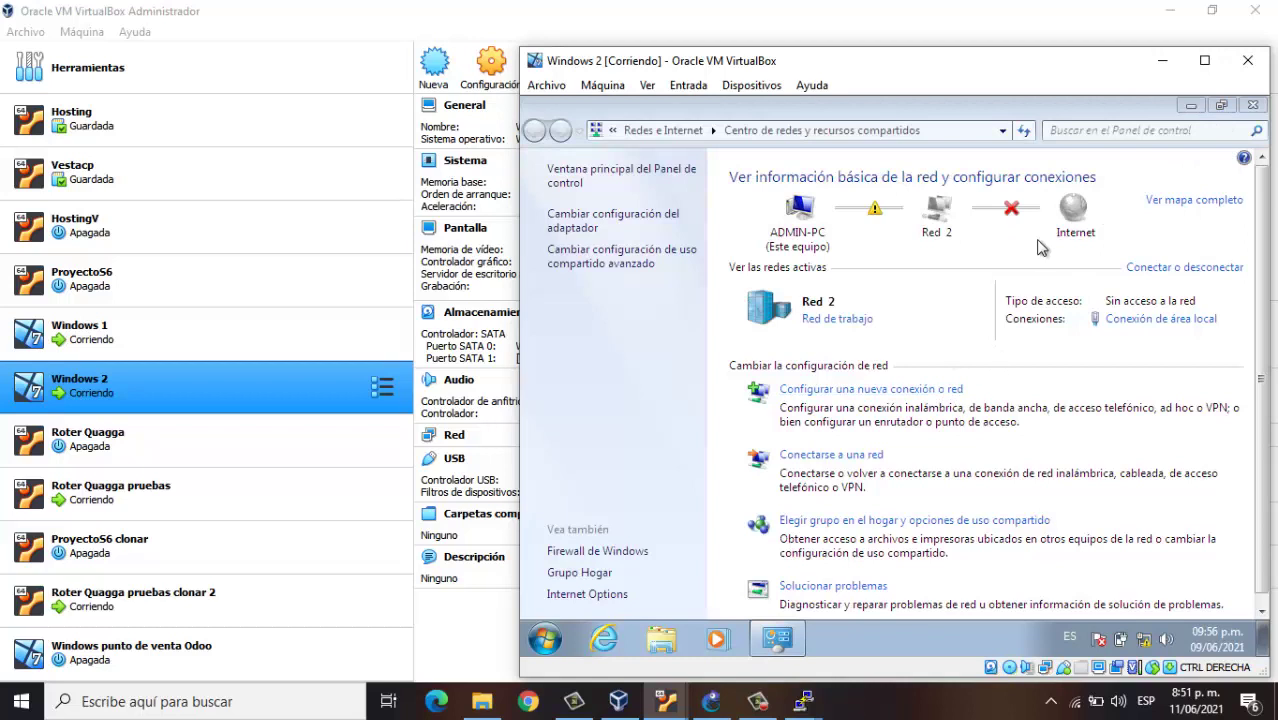
Confirm Windows 2's IPv4 as 192.168.2.10, mask 255.255.255.0, gateway 192.168.2.100, and close the dialogs
left_click(1127, 320)
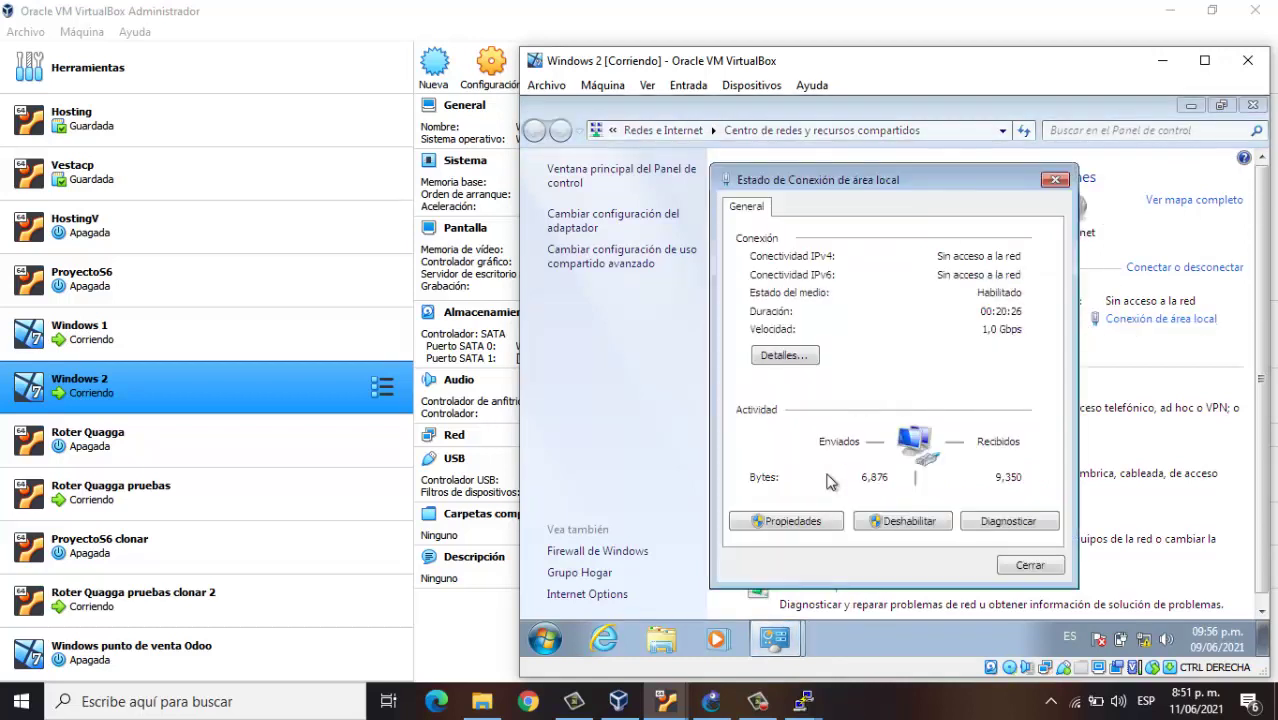
left_click(786, 521)
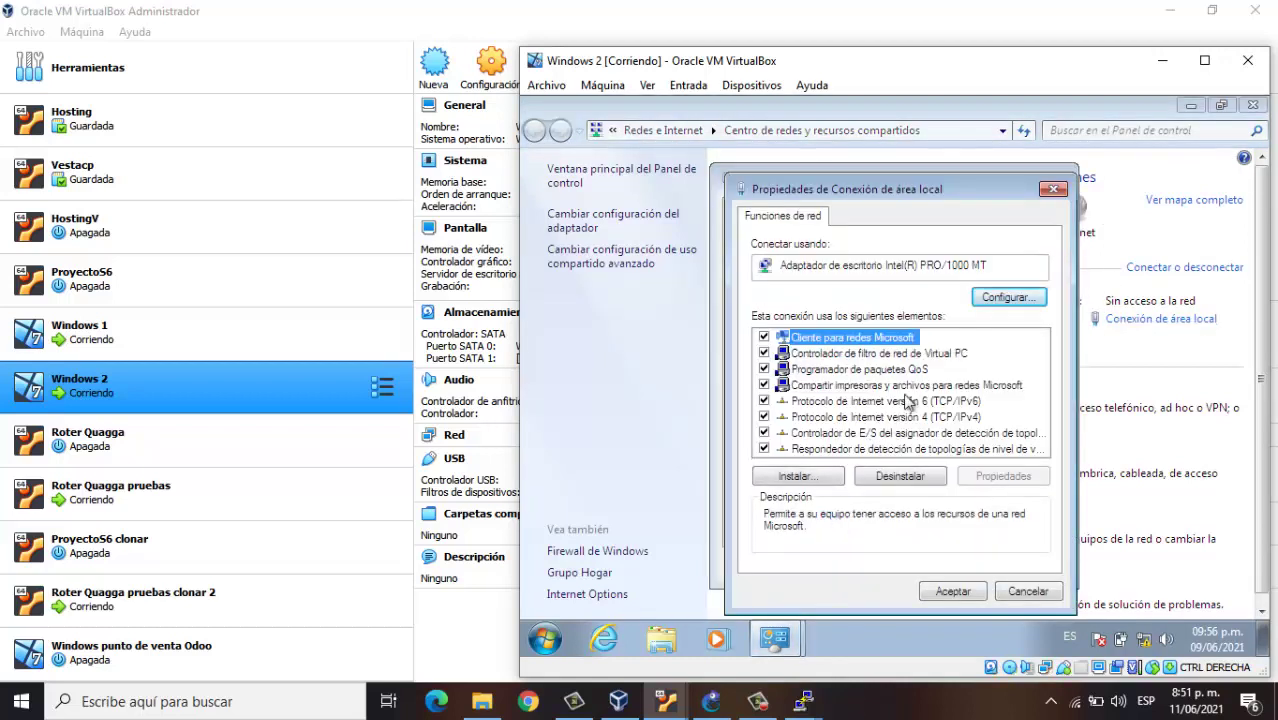
left_click(932, 417)
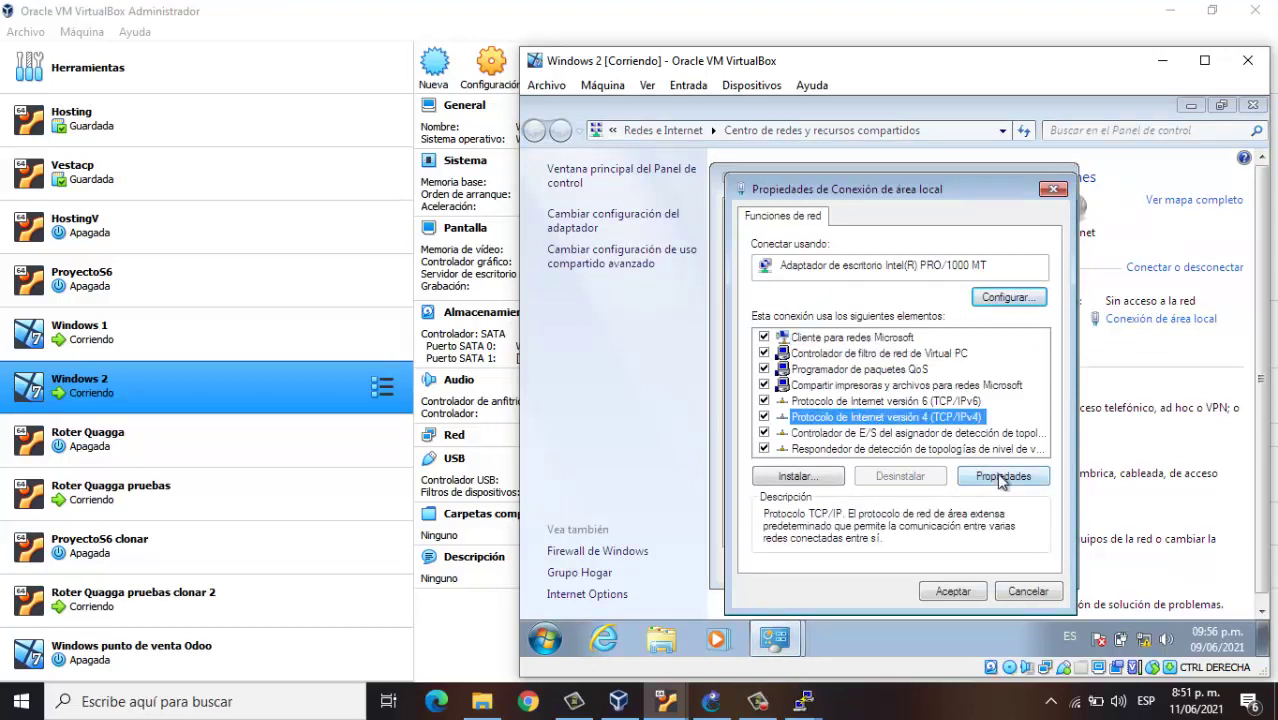
left_click(1003, 478)
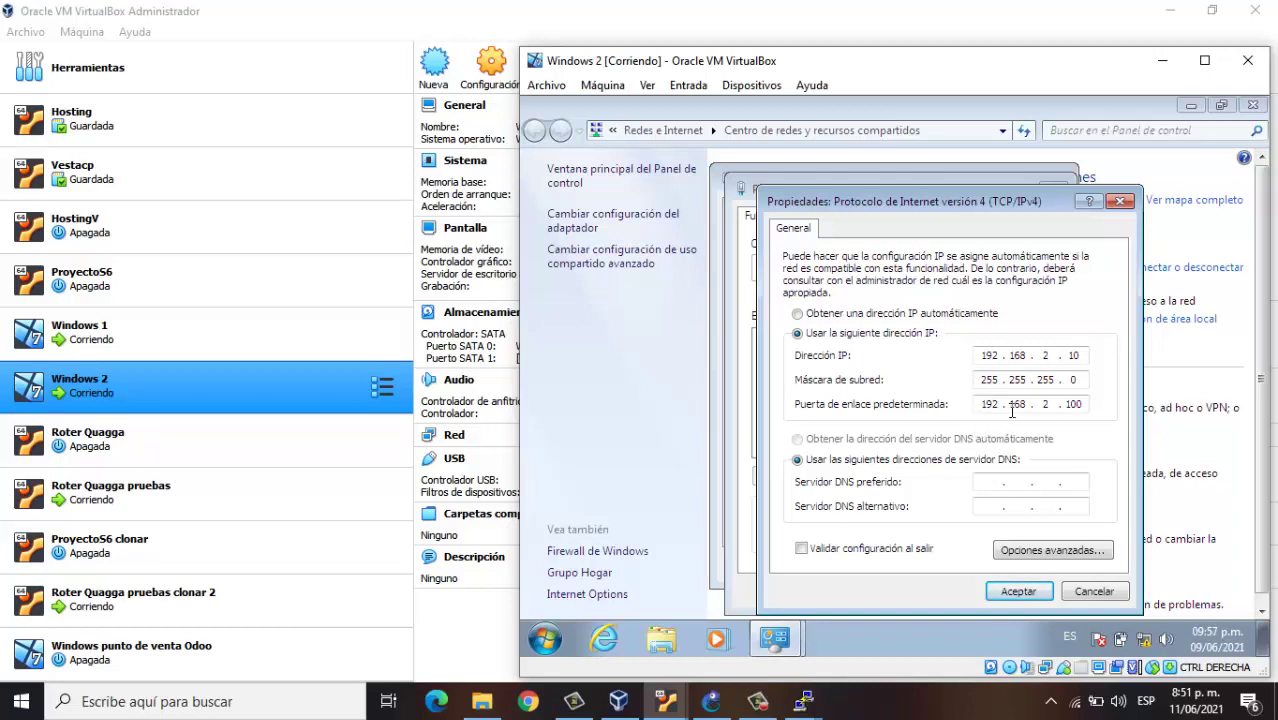
left_click(1030, 591)
left_click(962, 589)
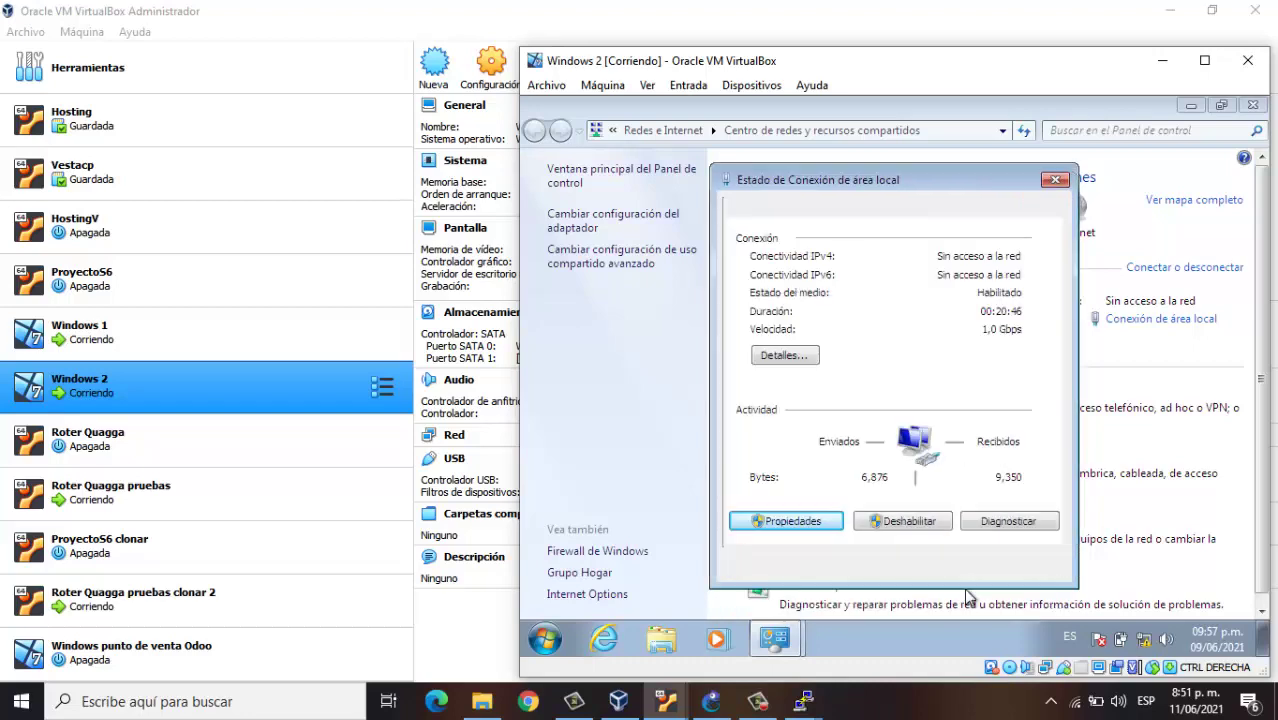
left_click(1022, 568)
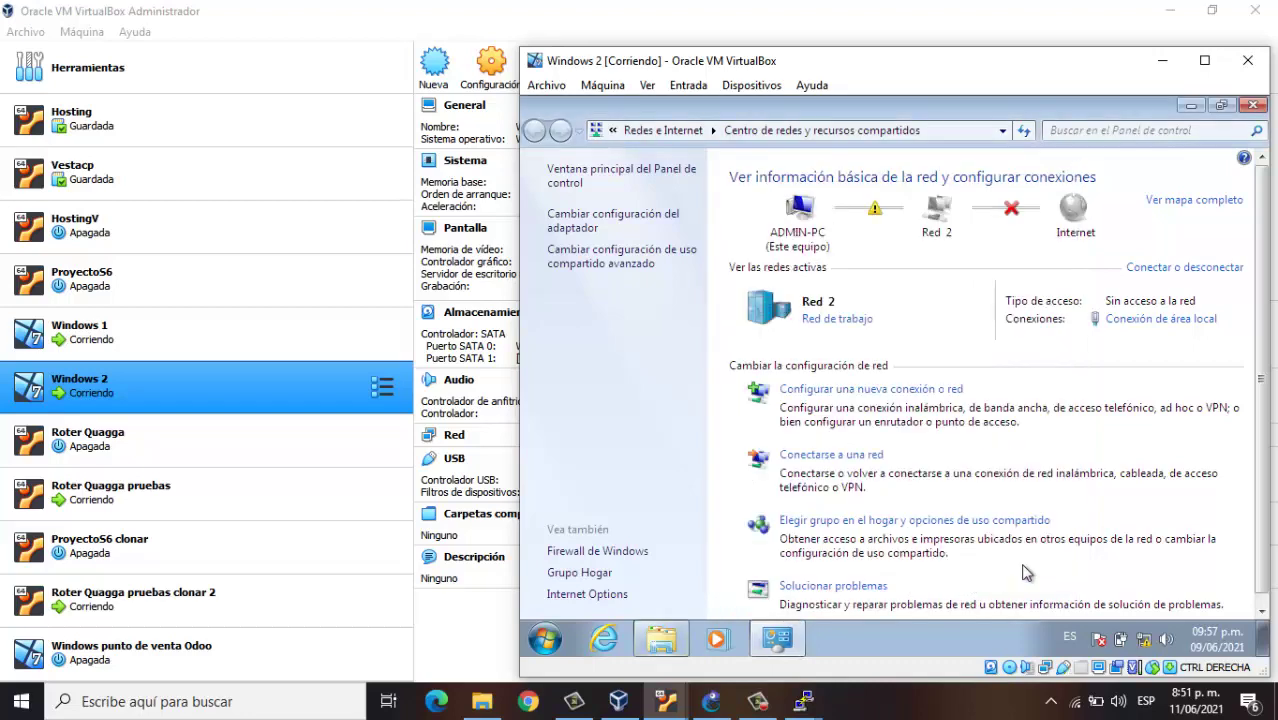
Close the network center, open a cmd prompt in Windows 2, and ping 10.0.0.2
left_click(1253, 107)
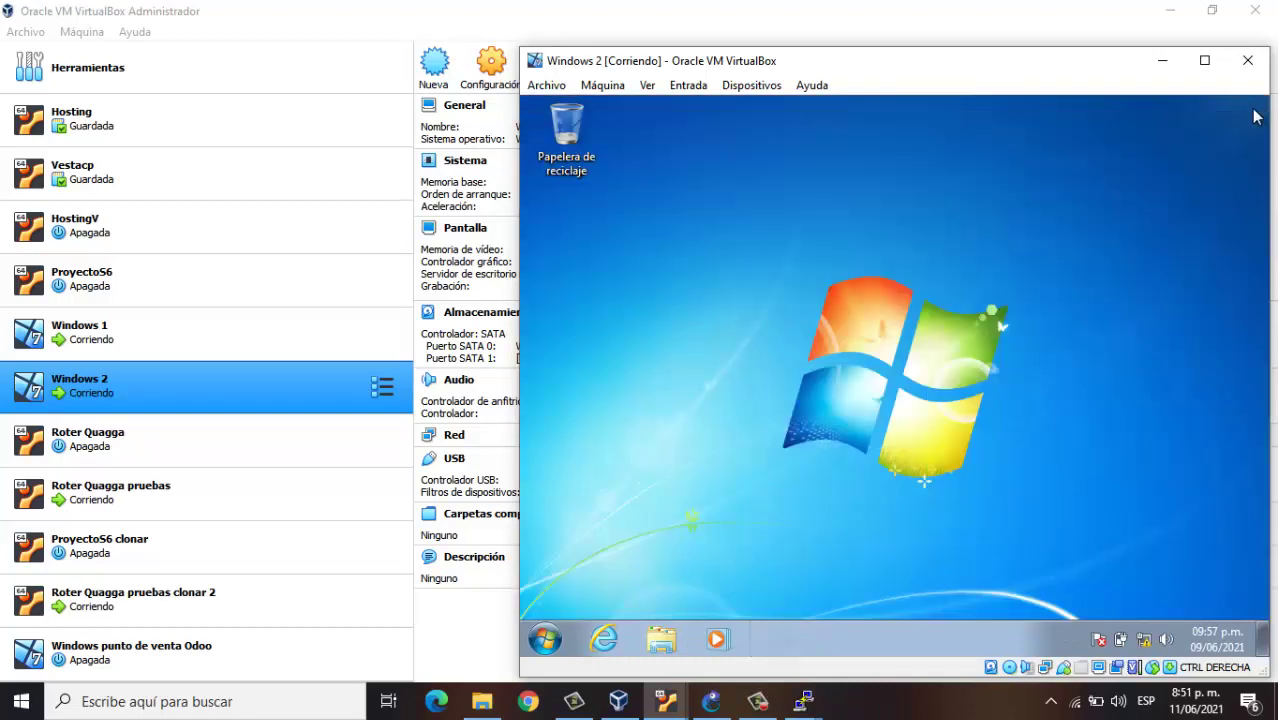
left_click(547, 642)
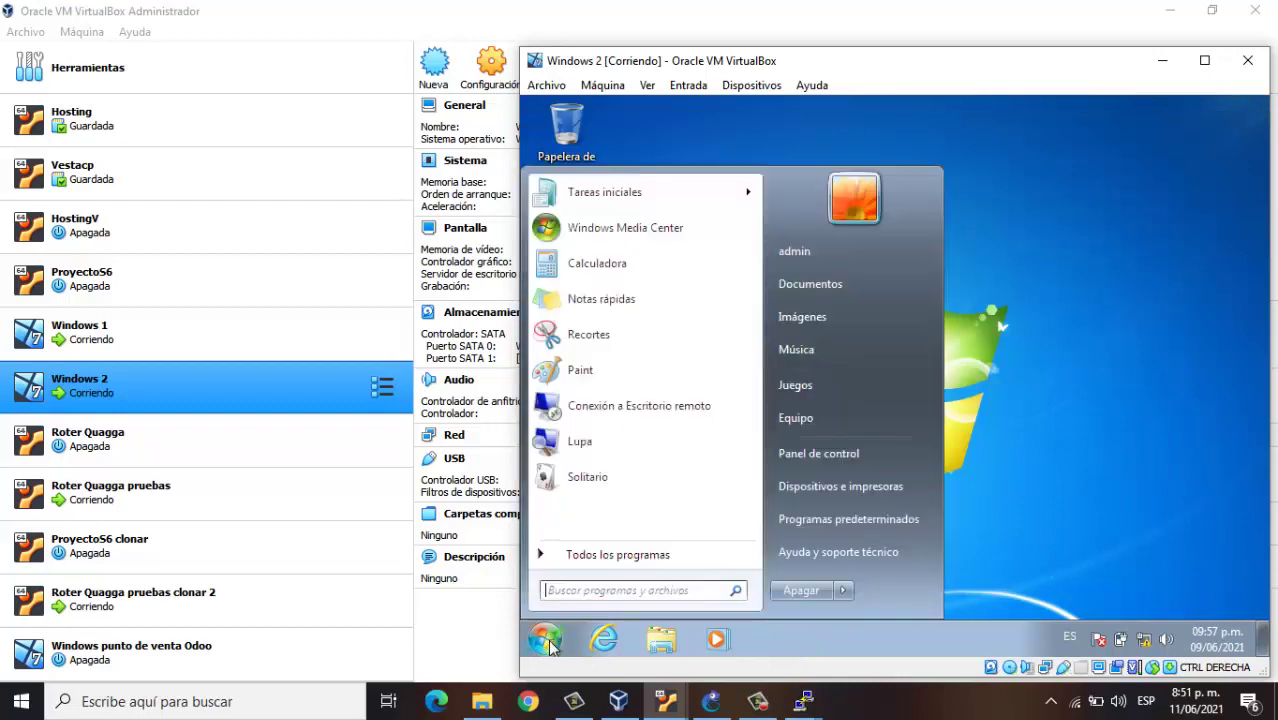
type("cmd")
key("Return")
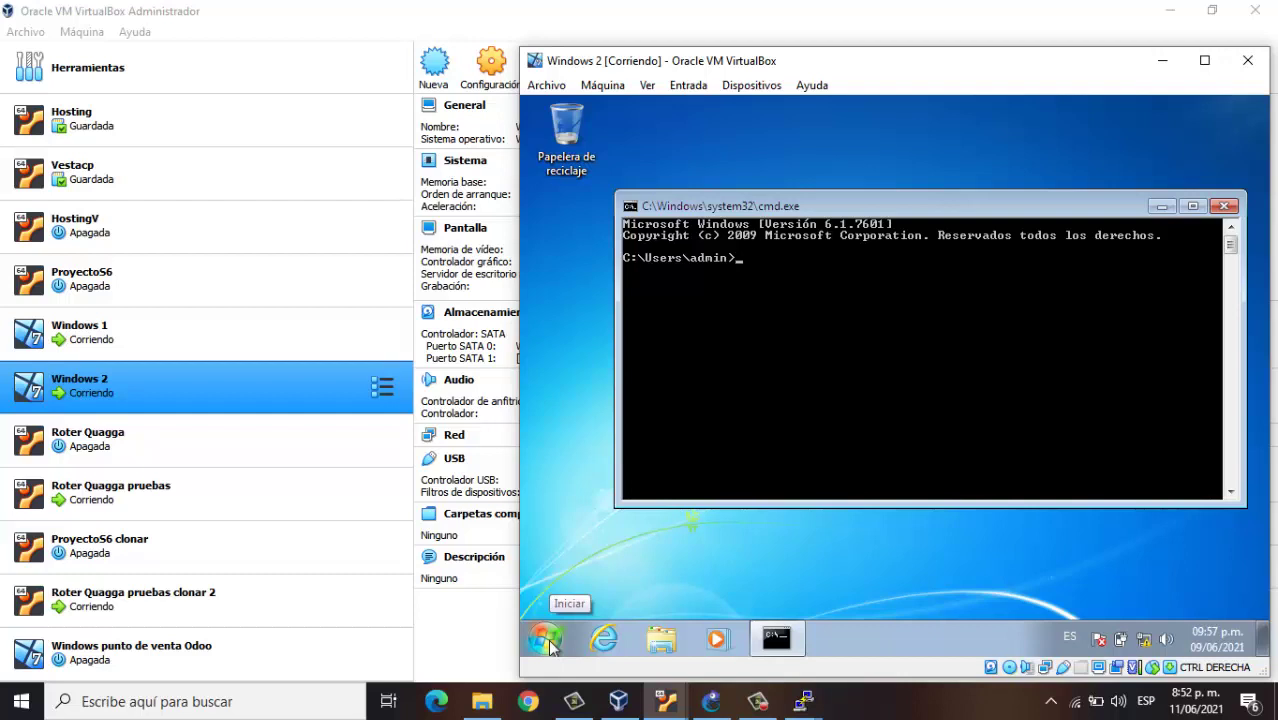
type("ping 10.0.0.2")
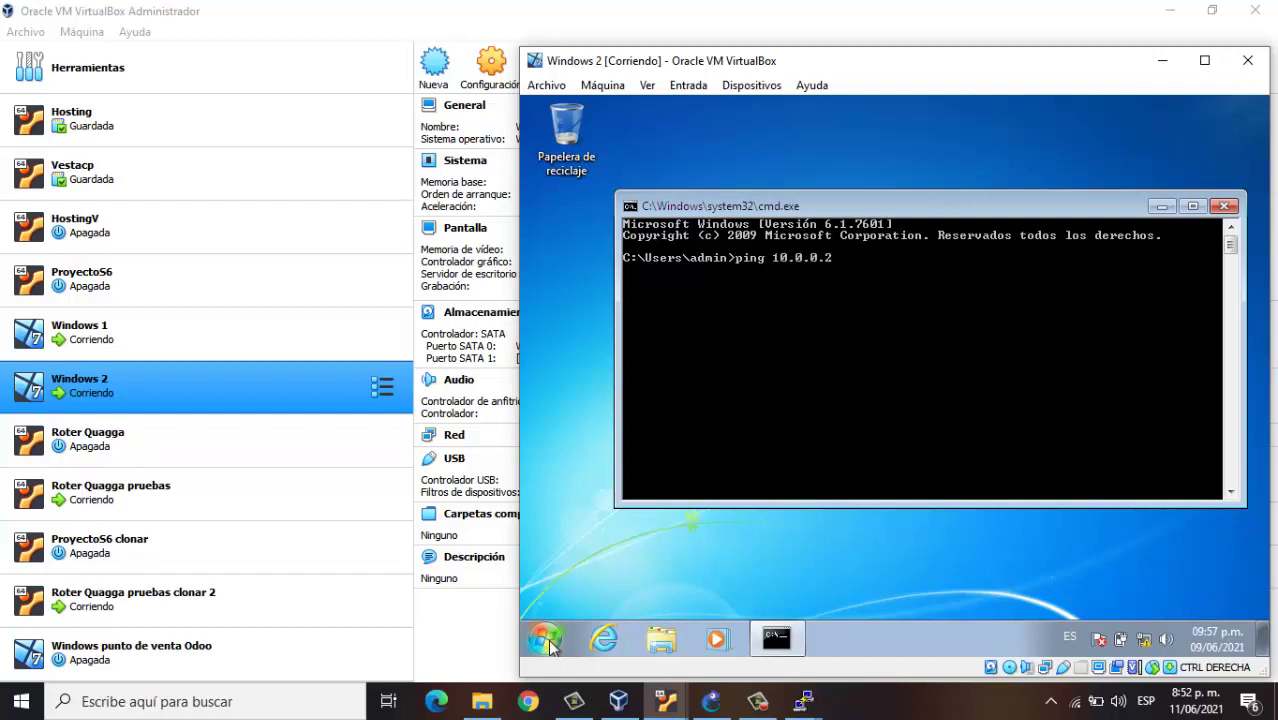
key("Return")
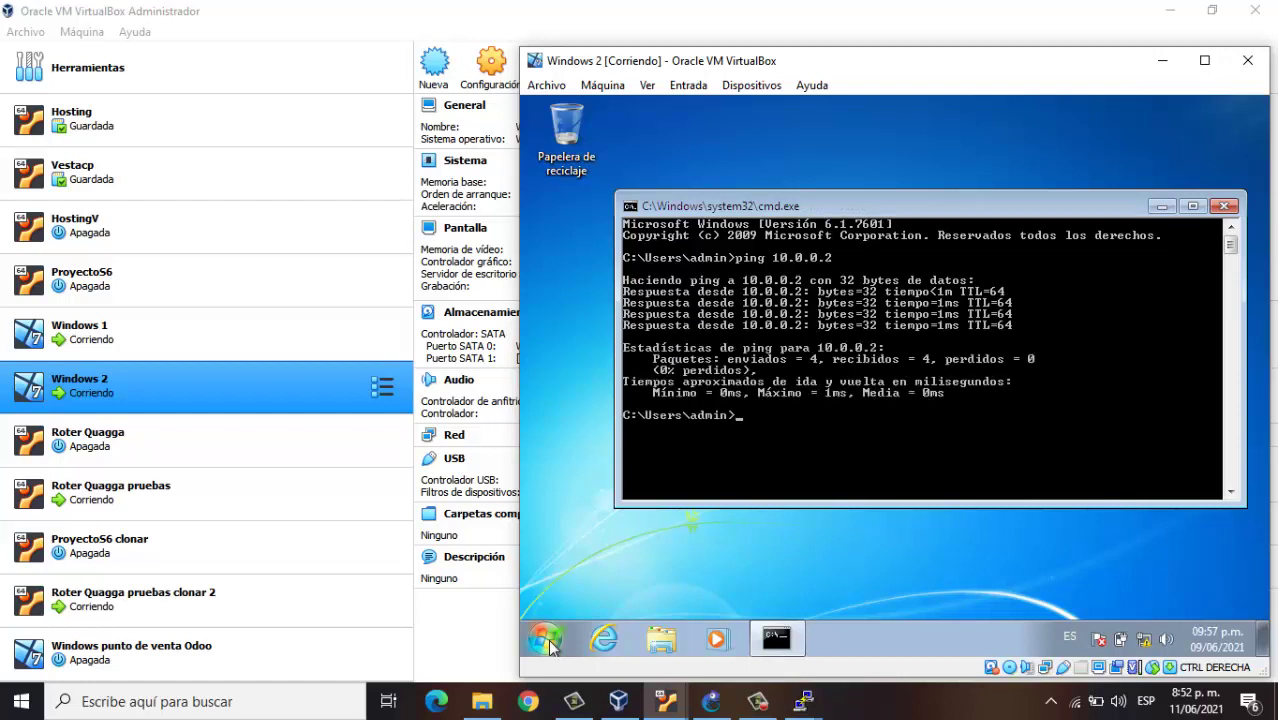
Ping 192.168.2.100 from Windows 2, then enter ping 192.168.1.100
type("ping 192.168.2.100")
key("Return")
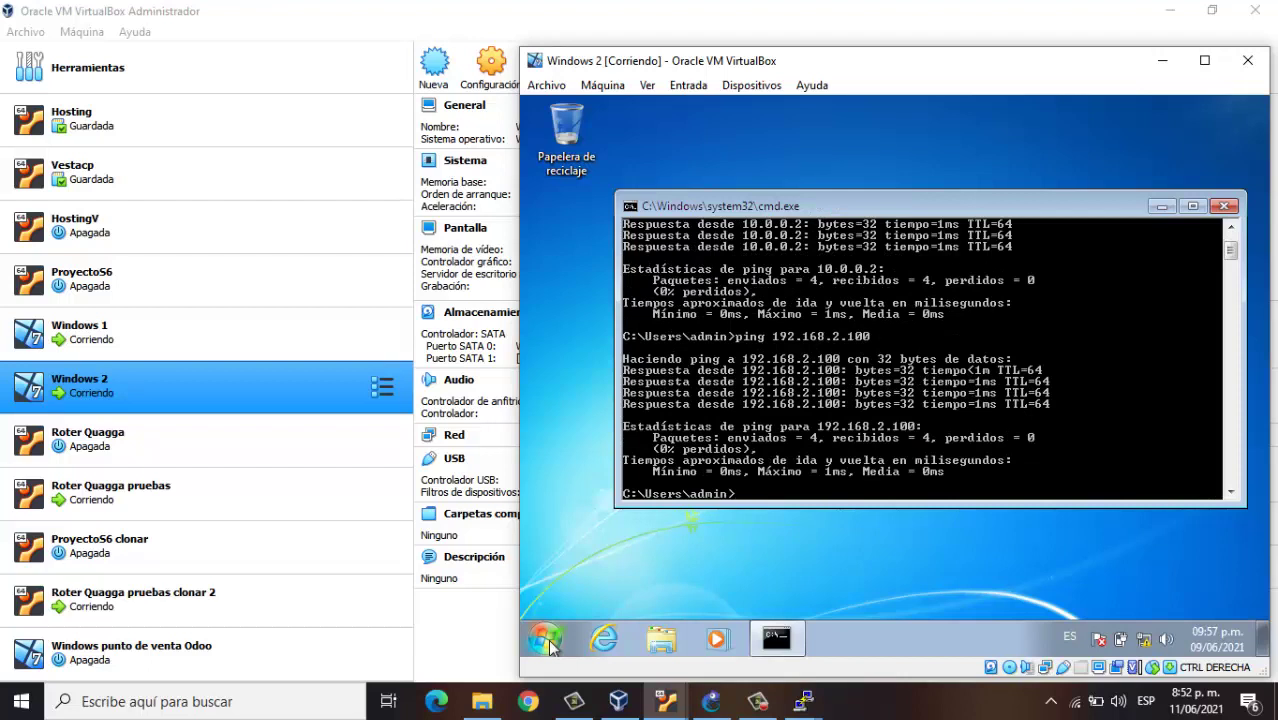
type("ping 192.168.1.100")
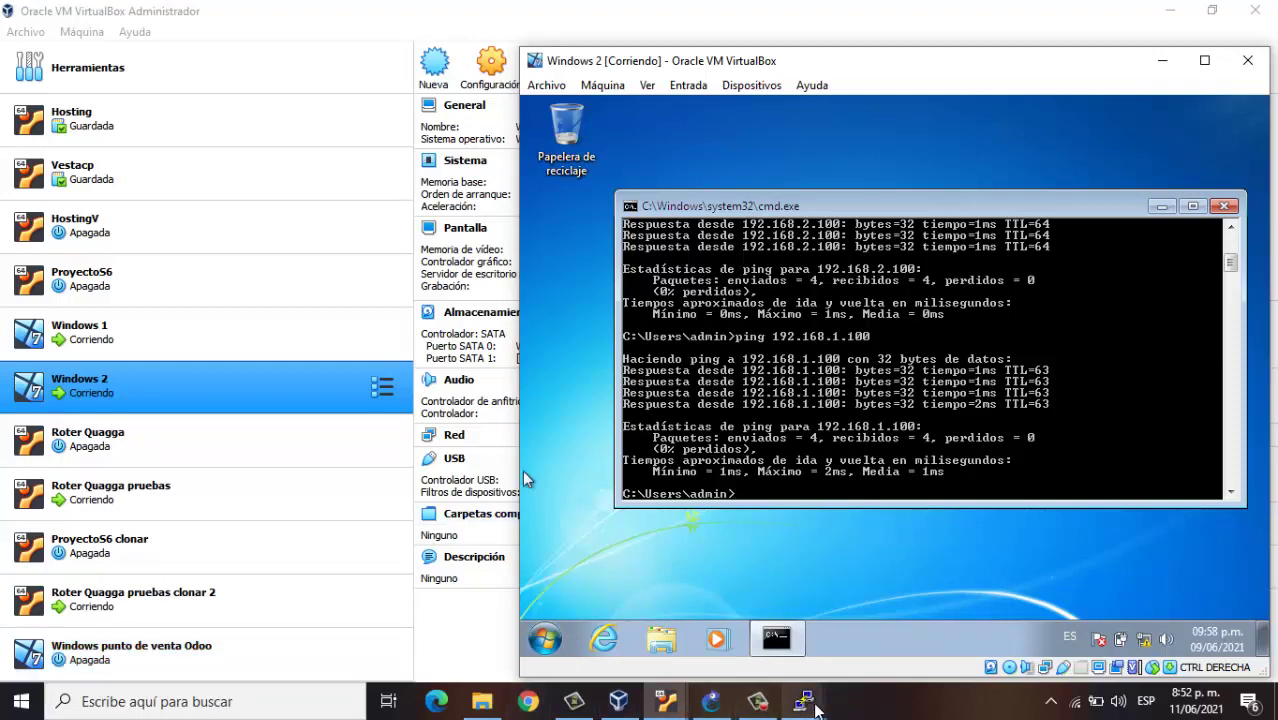
Briefly bring up and minimize Windows 1, then enter 192.168.1.10 without ping in Windows 2's console
mouse_move(683, 712)
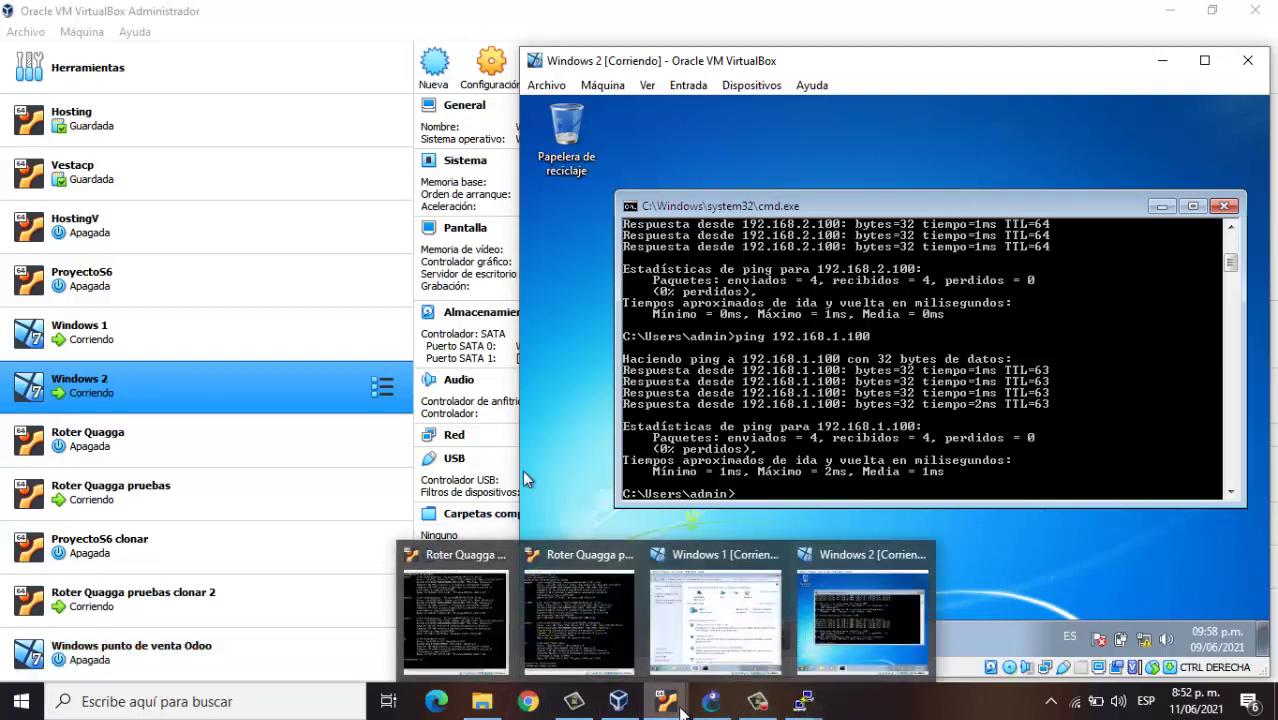
left_click(715, 618)
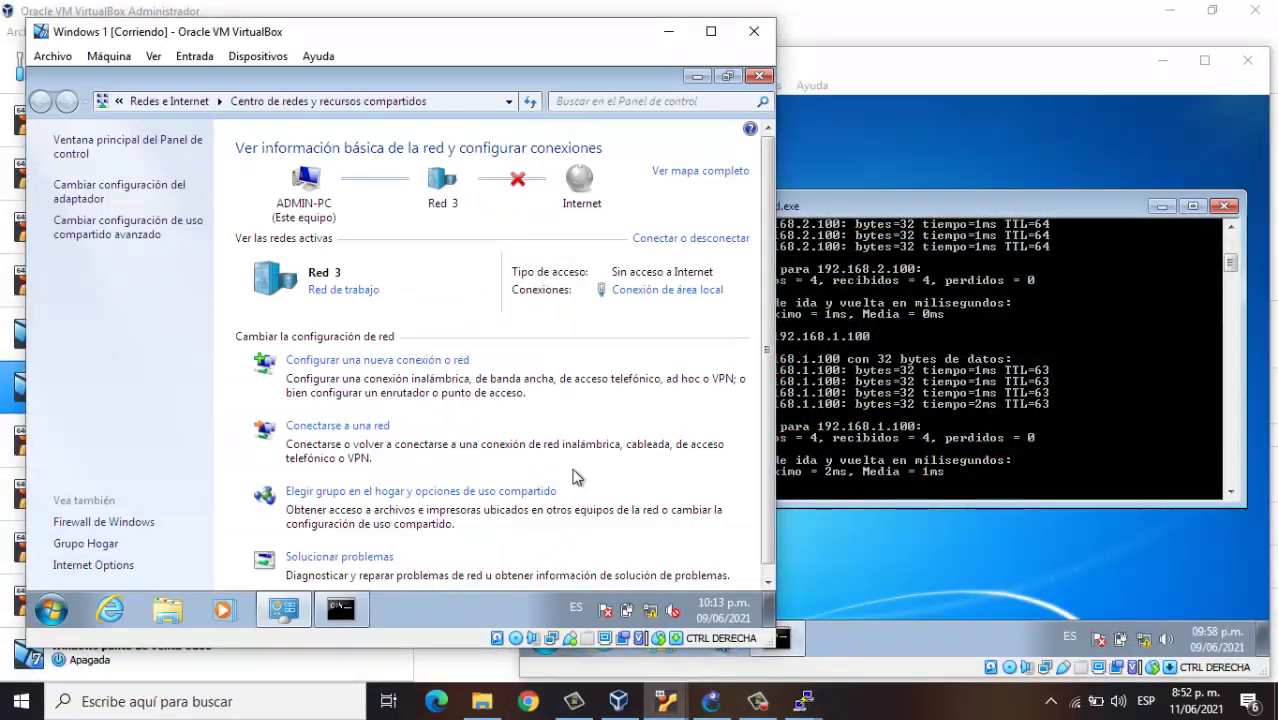
left_click(670, 36)
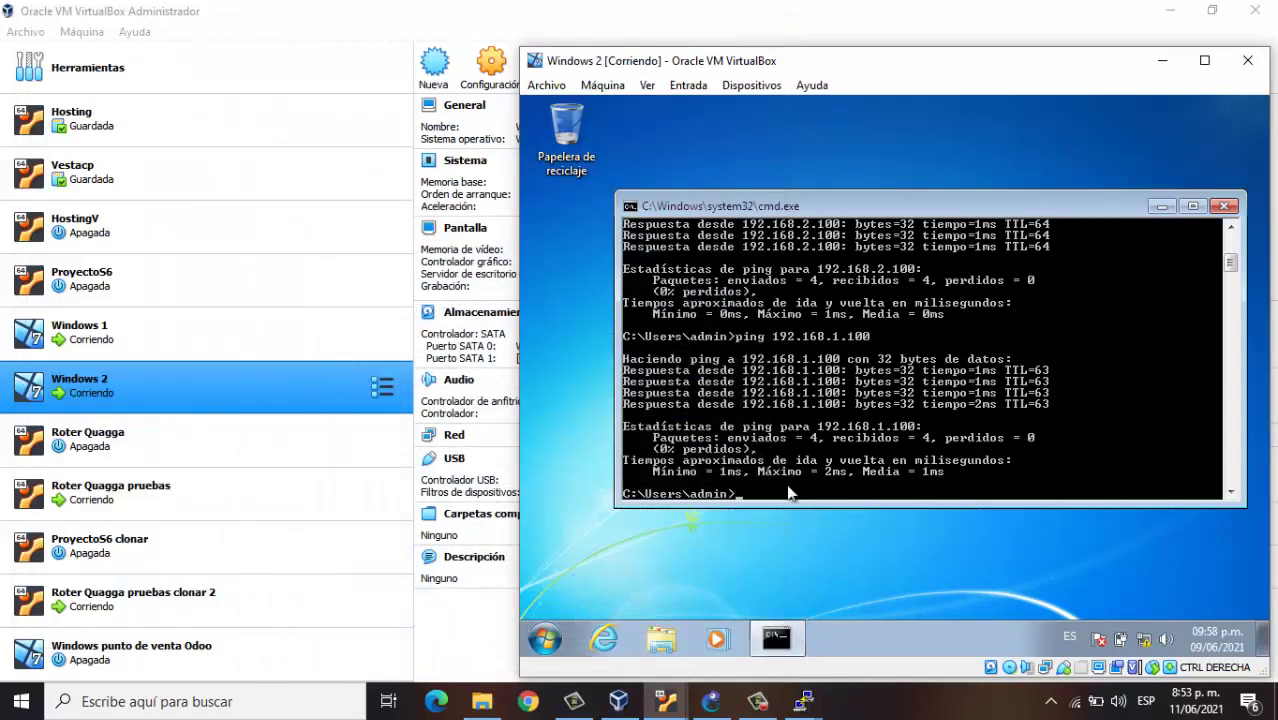
type("192.168.1.10")
key("Return")
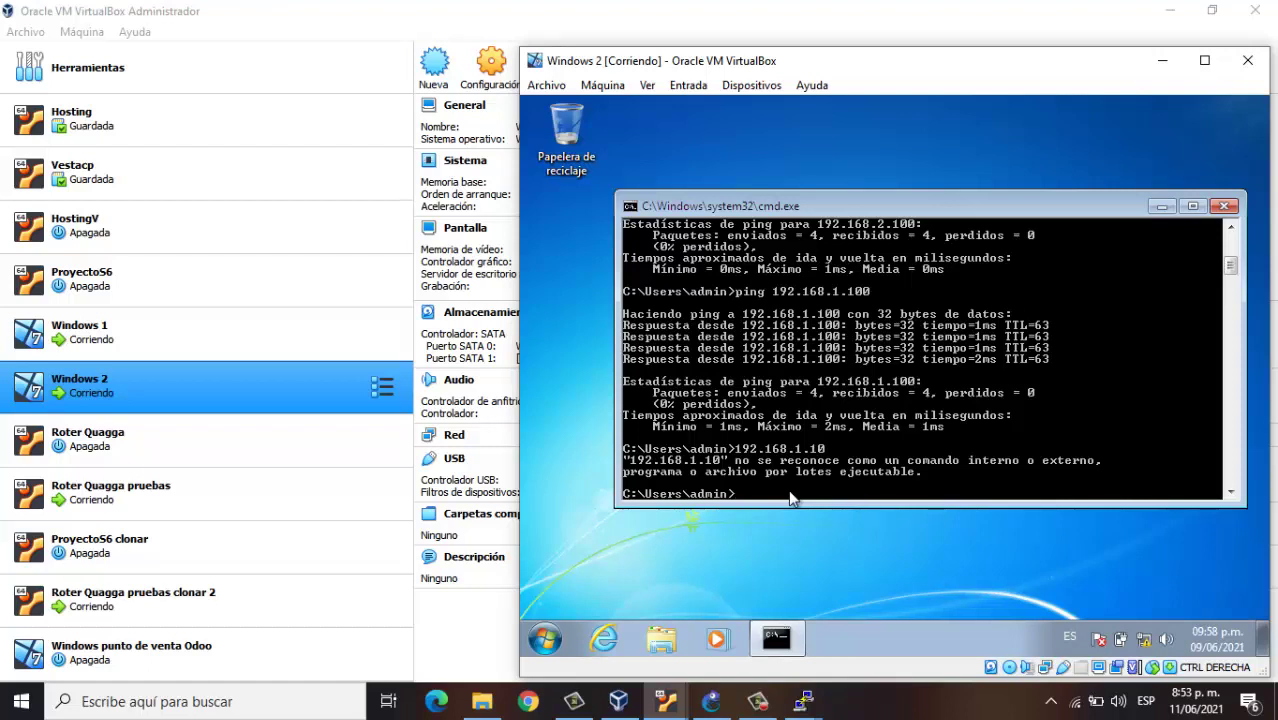